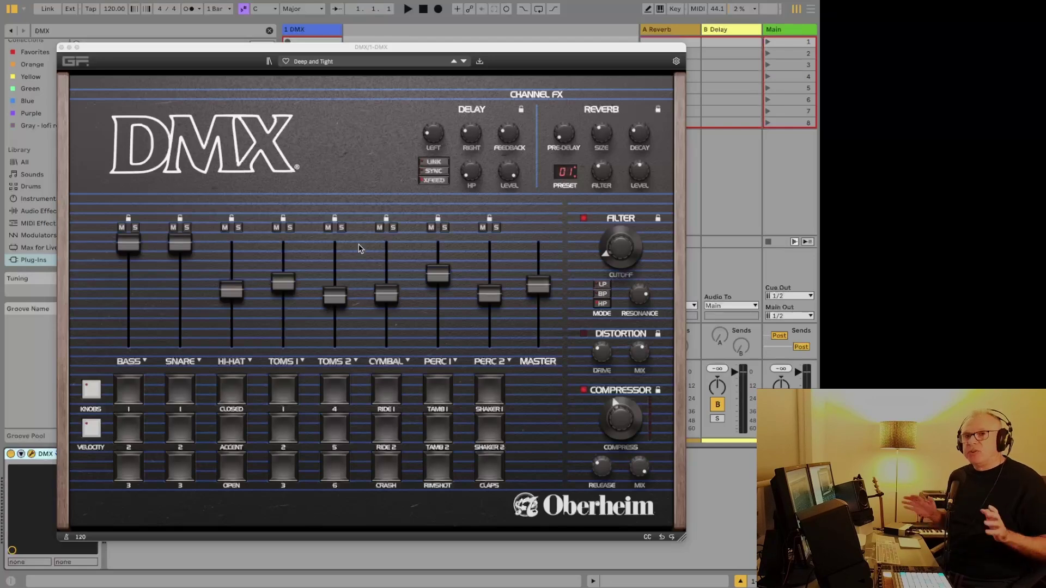
Step: Keep the DMX plugin's multi-channel output support set to On and close its settings
{"action": "left_click", "coordinate": [677, 62]}
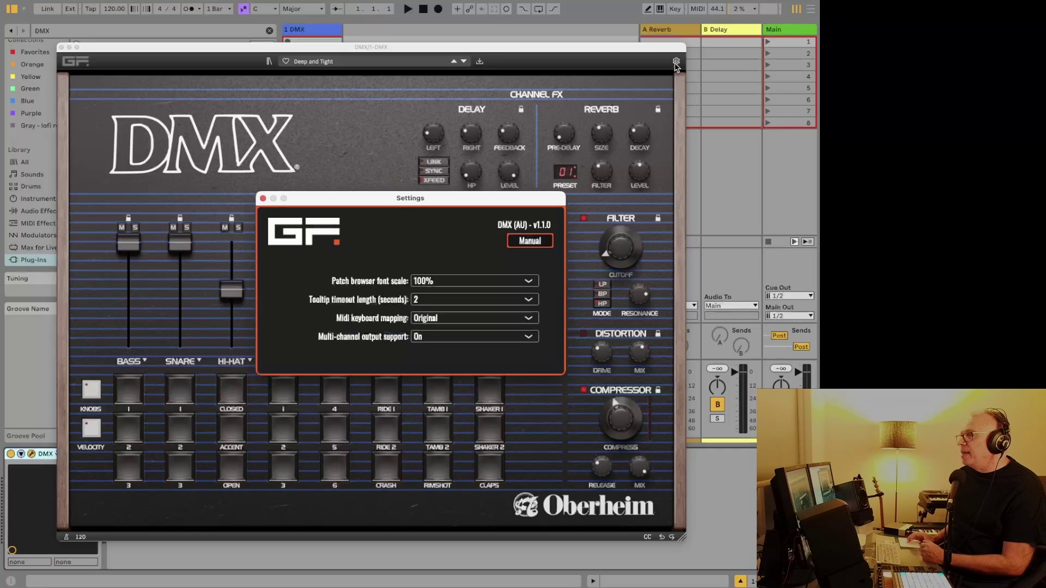
{"action": "left_click", "coordinate": [433, 338]}
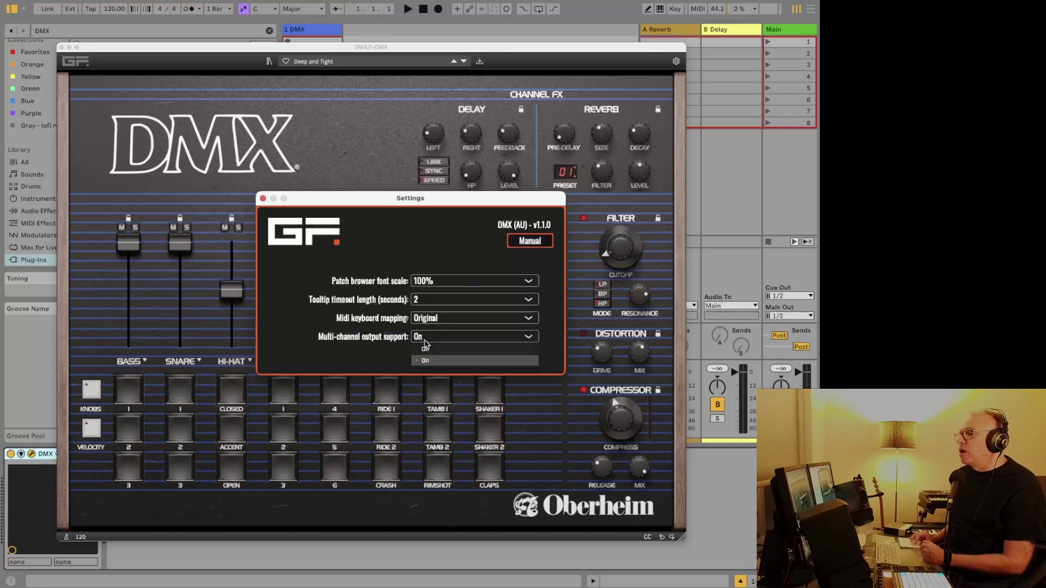
{"action": "left_click", "coordinate": [425, 343]}
{"action": "left_click", "coordinate": [262, 199]}
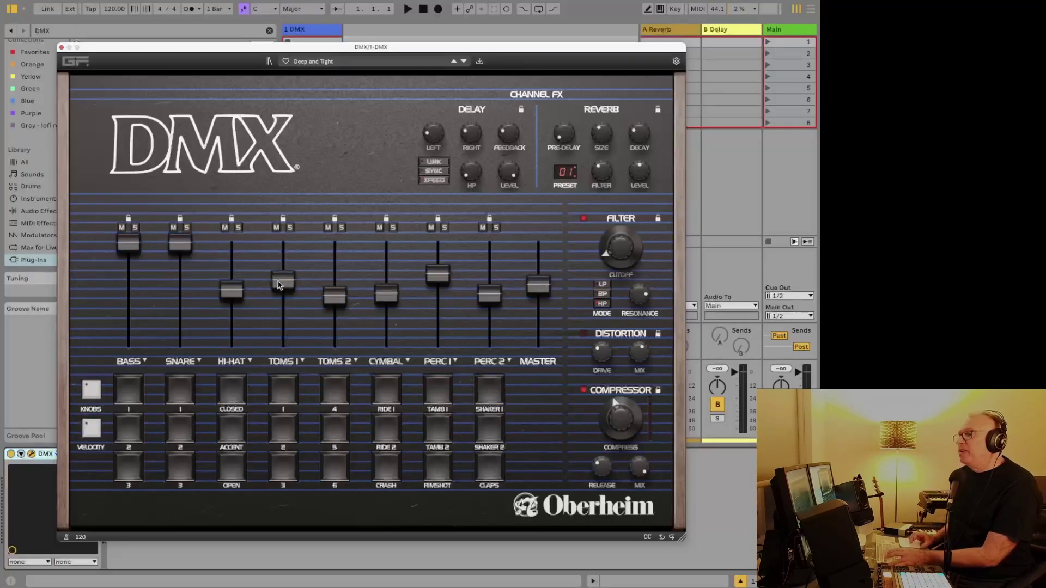
Step: Raise the Toms 1 level and mute then unmute Toms 2 on the manual's mixer
{"action": "mouse_move", "coordinate": [278, 283]}
{"action": "left_mouse_down"}
{"action": "mouse_move", "coordinate": [276, 267]}
{"action": "mouse_move", "coordinate": [278, 303]}
{"action": "mouse_move", "coordinate": [276, 282]}
{"action": "left_mouse_up"}
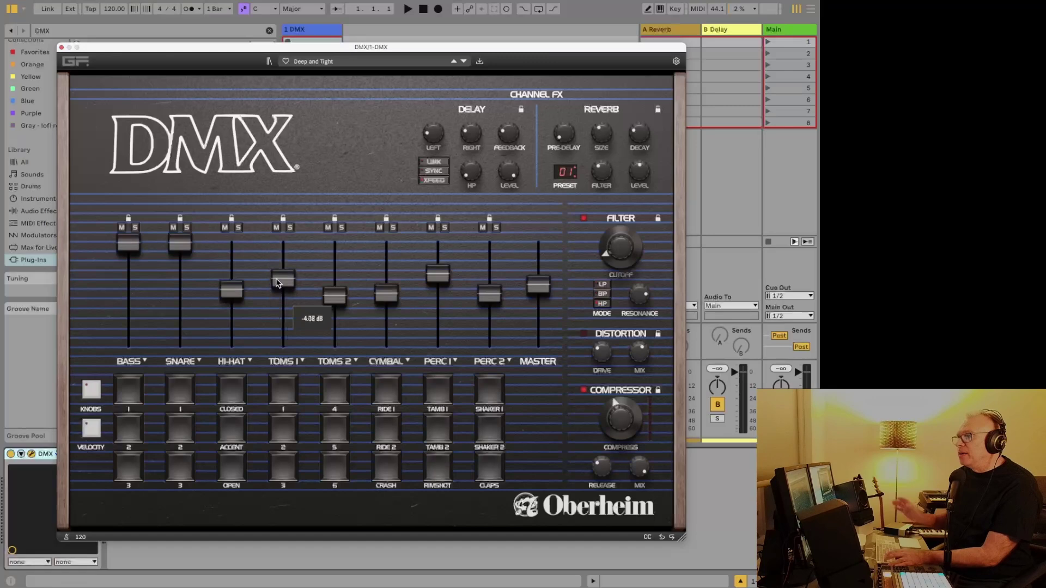
{"action": "left_click", "coordinate": [328, 228]}
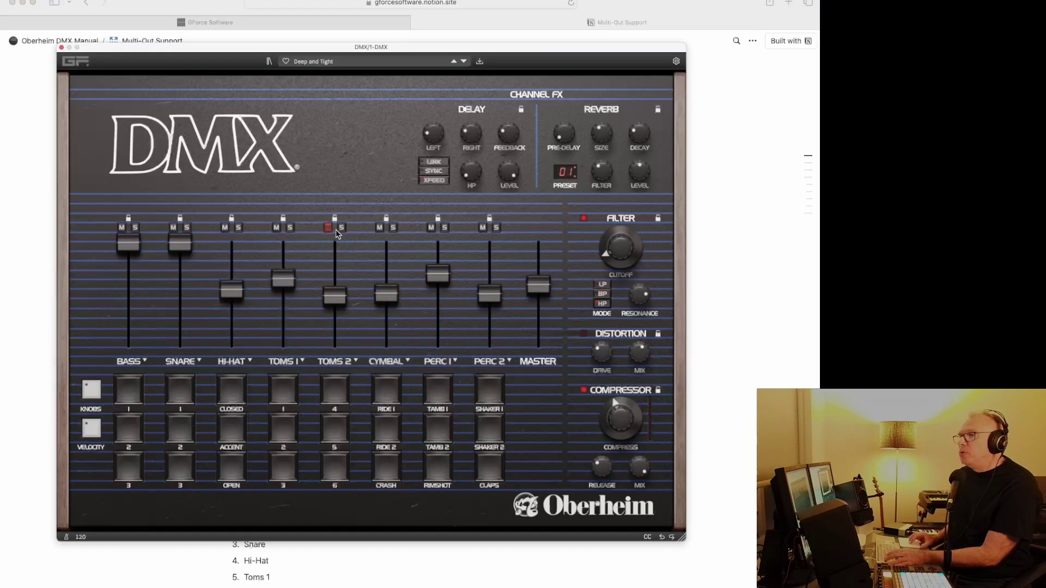
{"action": "left_click", "coordinate": [329, 227]}
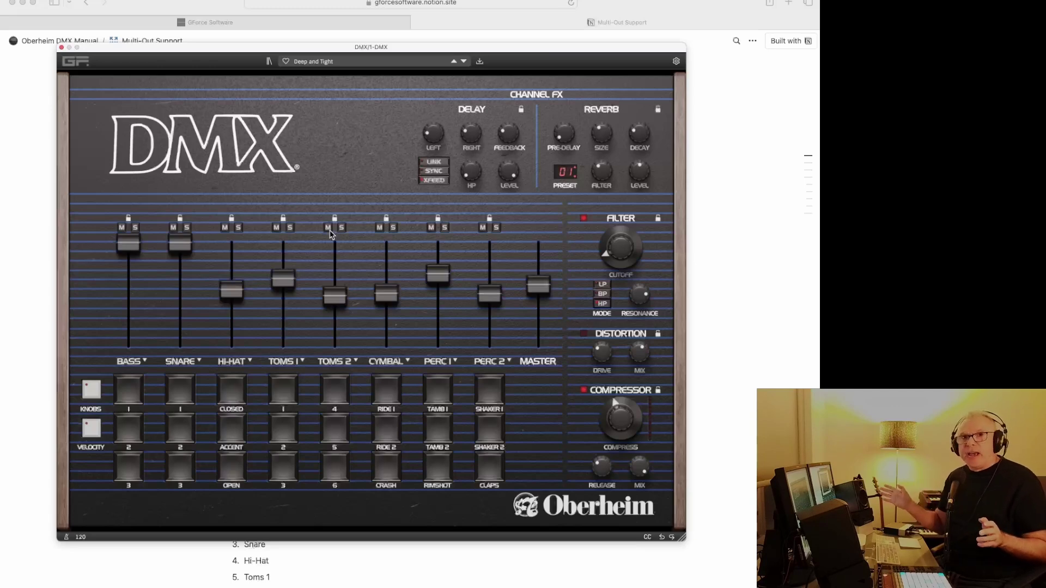
Step: Switch between the Multi-Out Support manual page and the DMX plugin, ending in Ableton Live
{"action": "key", "text": "super+Tab"}
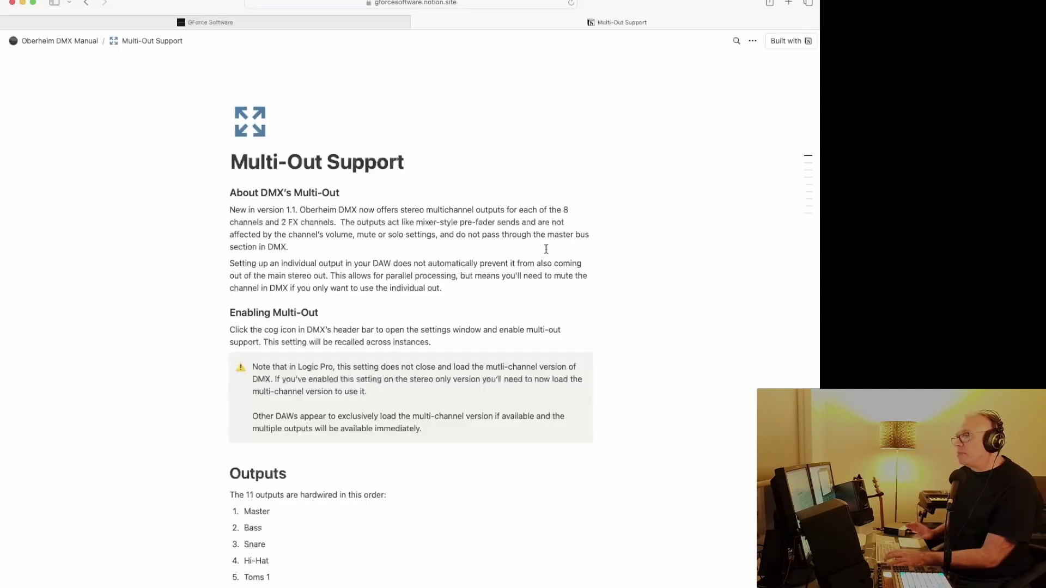
{"action": "key", "text": "super+Tab"}
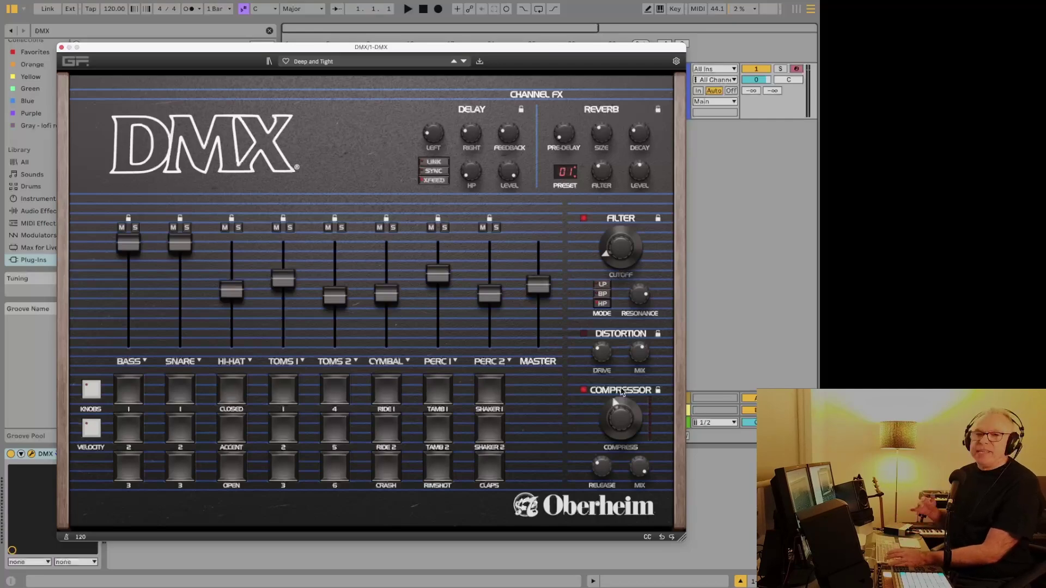
{"action": "key", "text": "super+Tab"}
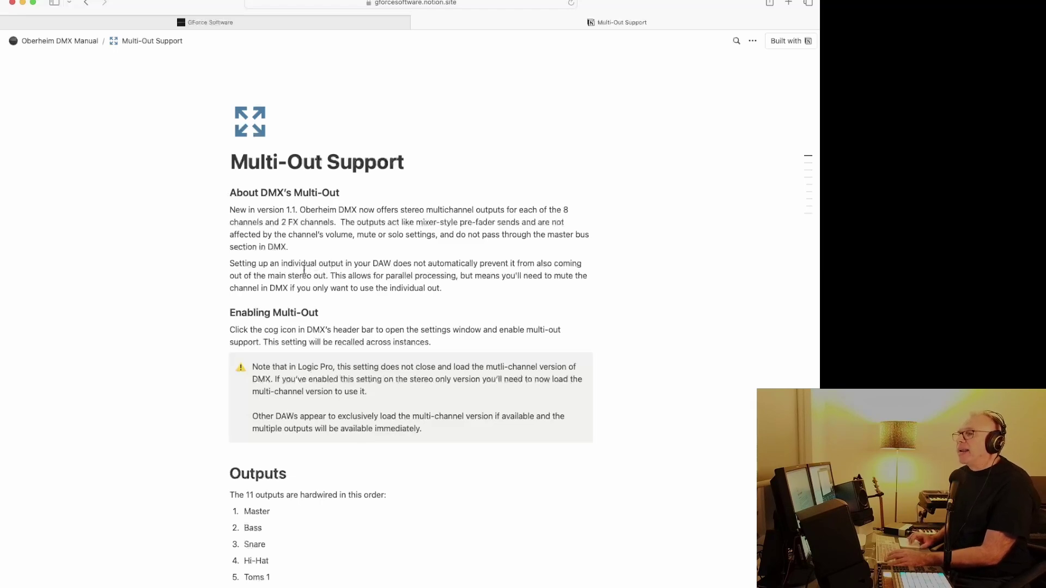
{"action": "key", "text": "super+Tab"}
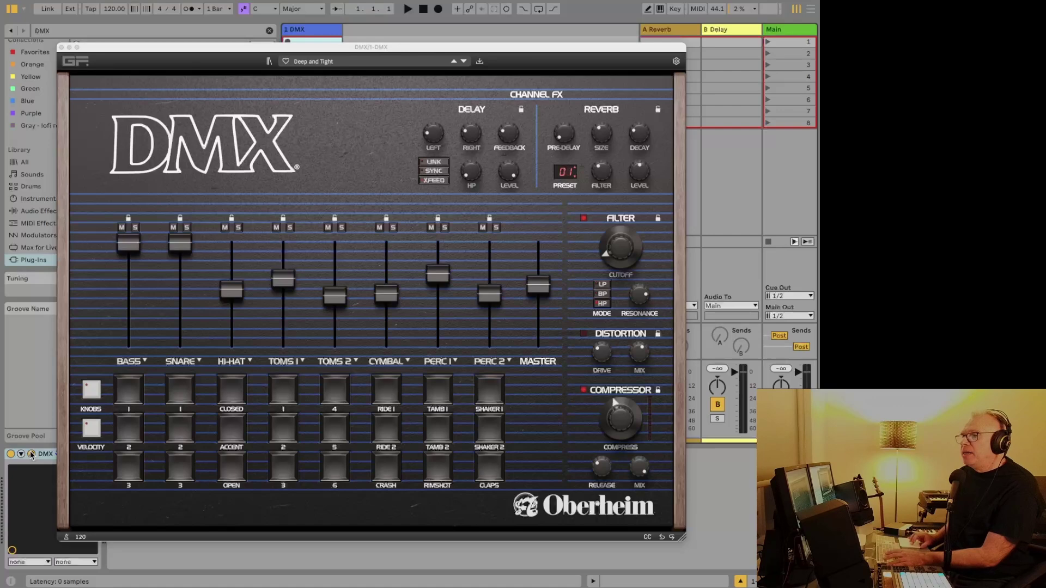
Step: Close the DMX plugin window, toggle the DMX track off and on, and select 1 DMX
{"action": "left_click", "coordinate": [62, 47]}
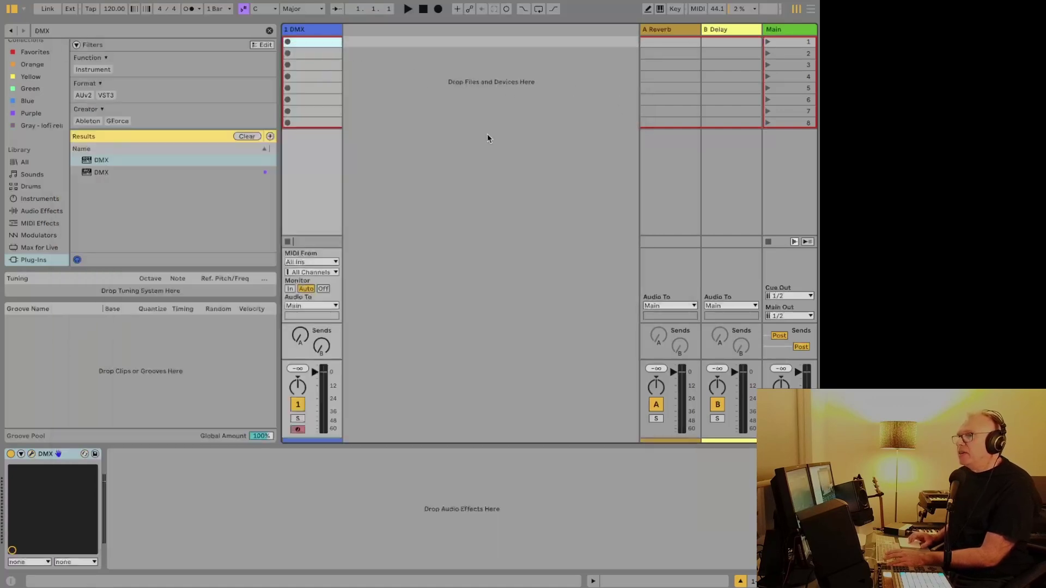
{"action": "left_click", "coordinate": [298, 404]}
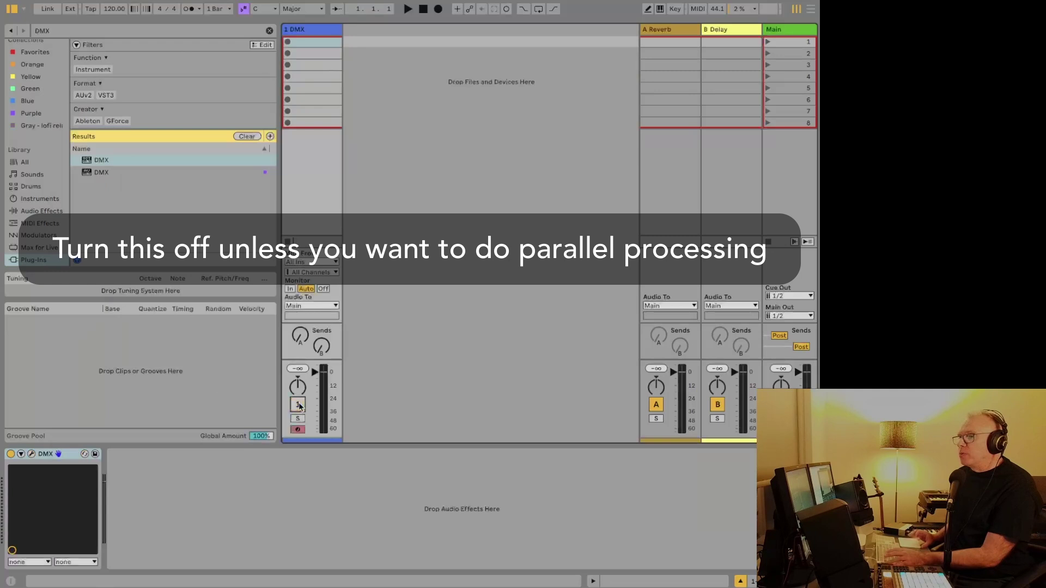
{"action": "left_click", "coordinate": [298, 404]}
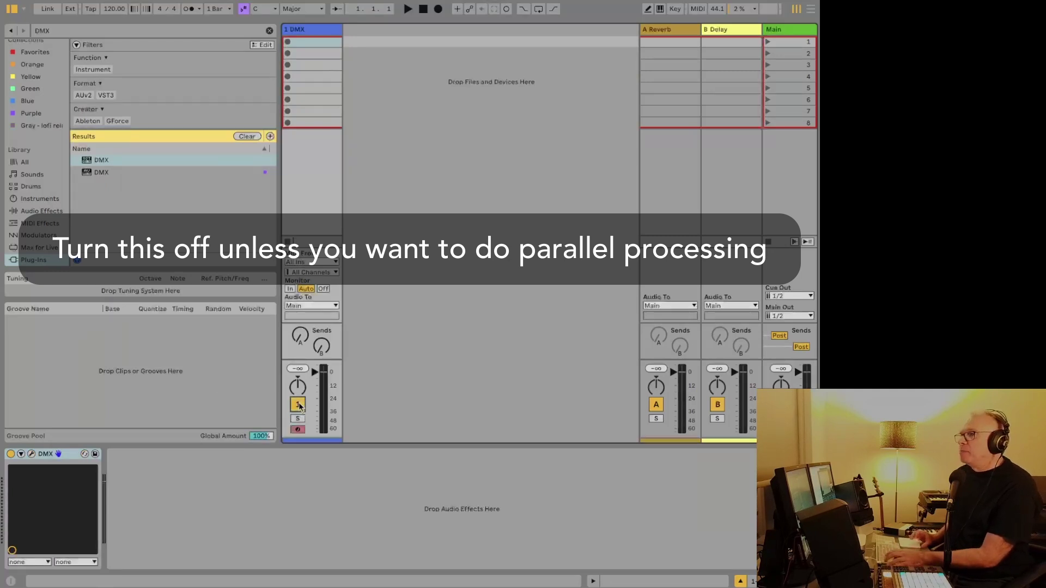
{"action": "left_click", "coordinate": [303, 29]}
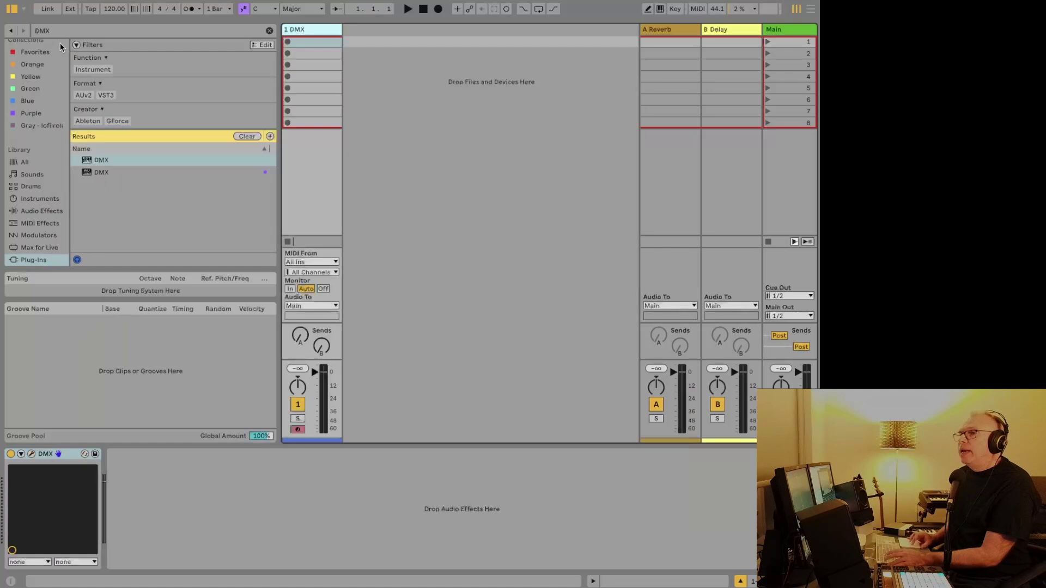
Step: Insert a 2 Audio track taking input from 1-DMX's Bass-DMX output, monitoring set to In
{"action": "left_click", "coordinate": [109, 1]}
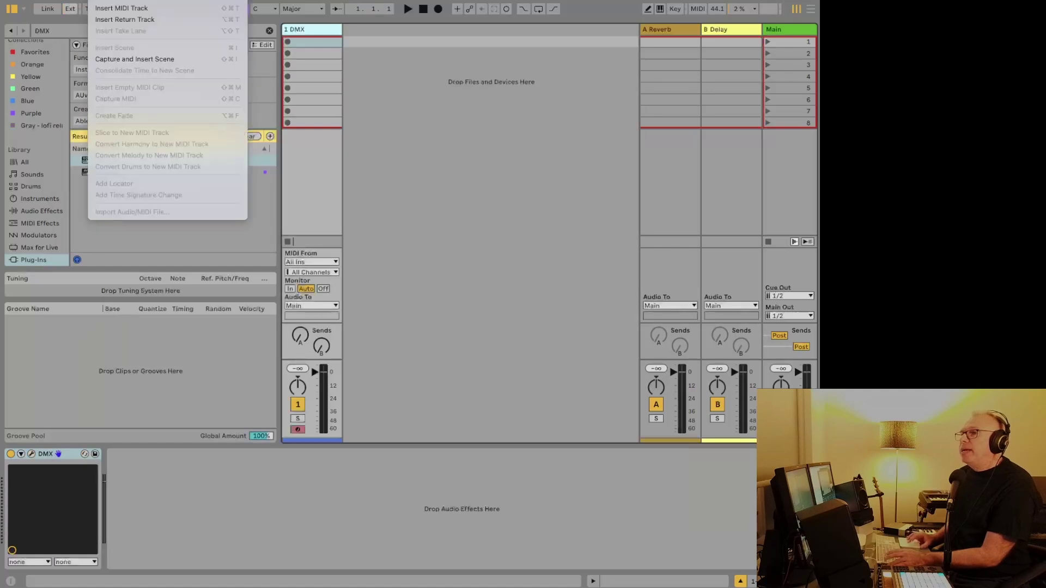
{"action": "left_click", "coordinate": [110, 1]}
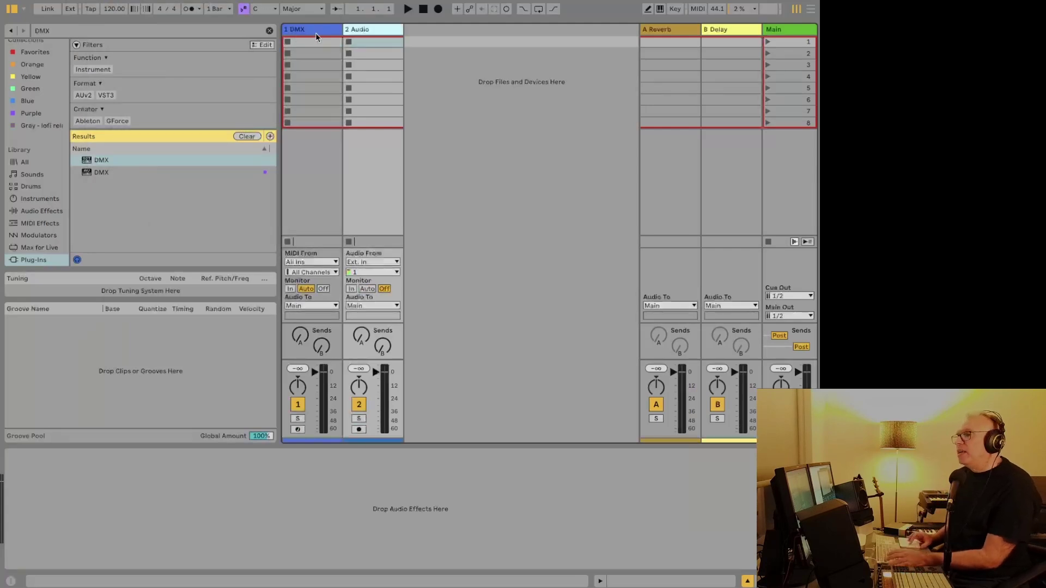
{"action": "left_click", "coordinate": [365, 257]}
{"action": "left_click", "coordinate": [367, 262]}
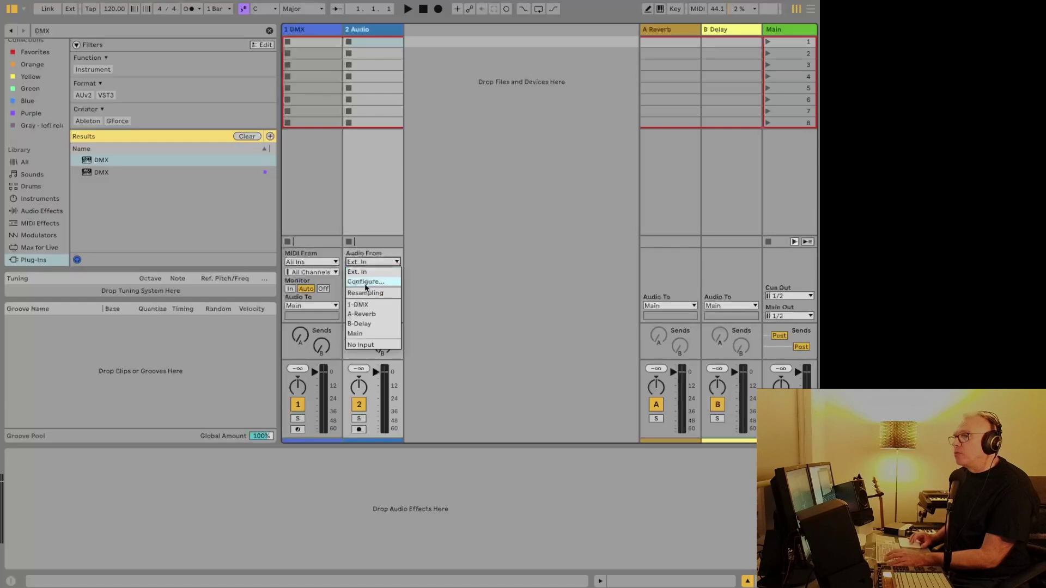
{"action": "left_click", "coordinate": [365, 305]}
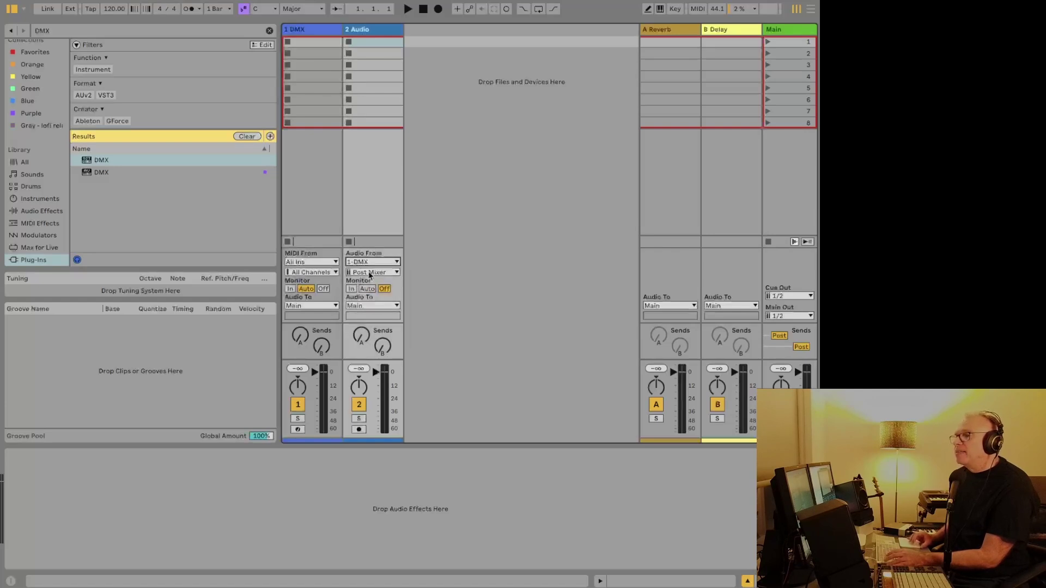
{"action": "left_click", "coordinate": [371, 273]}
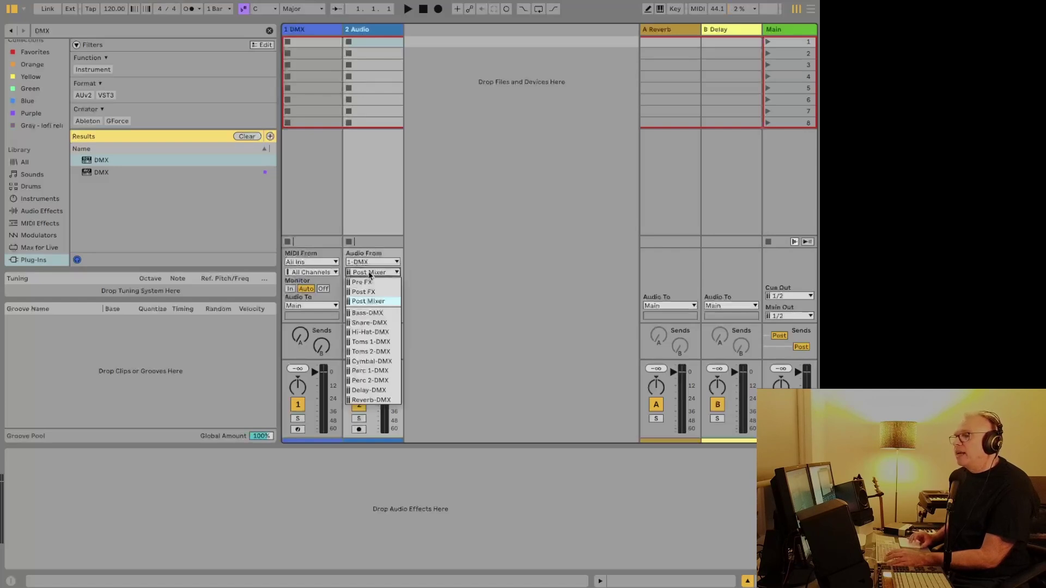
{"action": "left_click", "coordinate": [367, 313]}
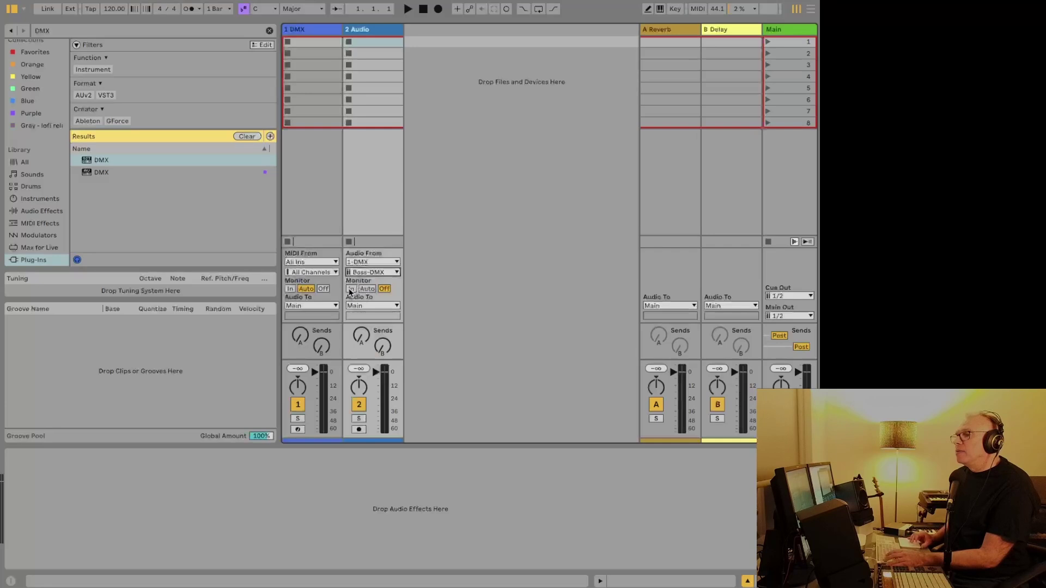
{"action": "left_click", "coordinate": [351, 289]}
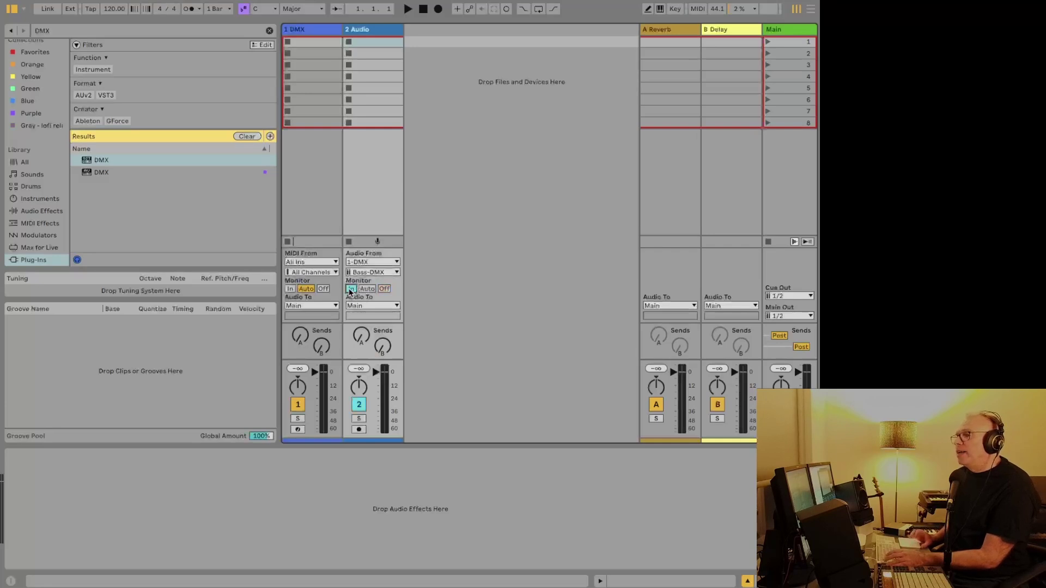
{"action": "left_click", "coordinate": [357, 31]}
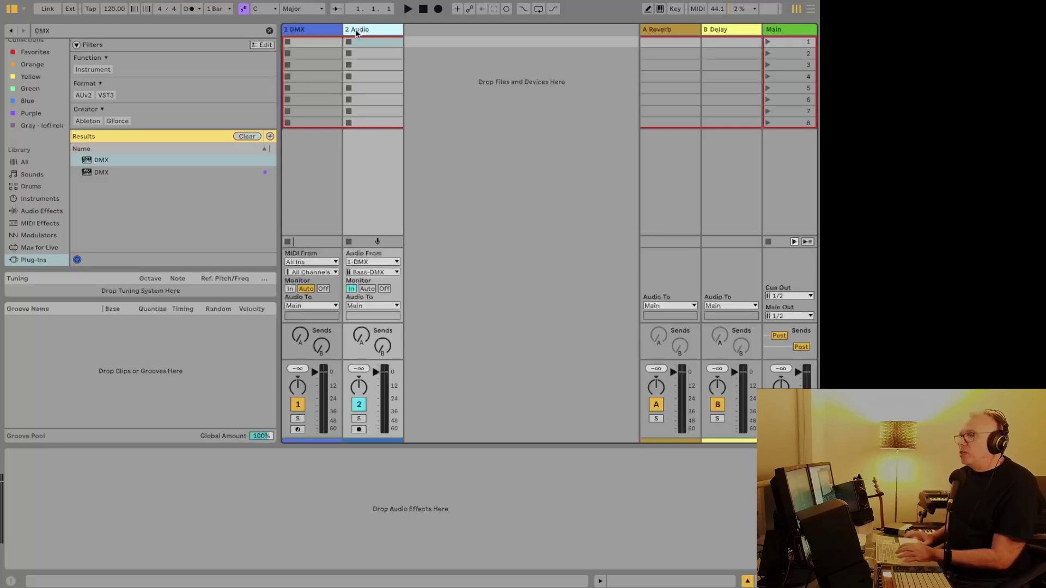
{"action": "left_click", "coordinate": [365, 262]}
{"action": "left_click", "coordinate": [357, 244]}
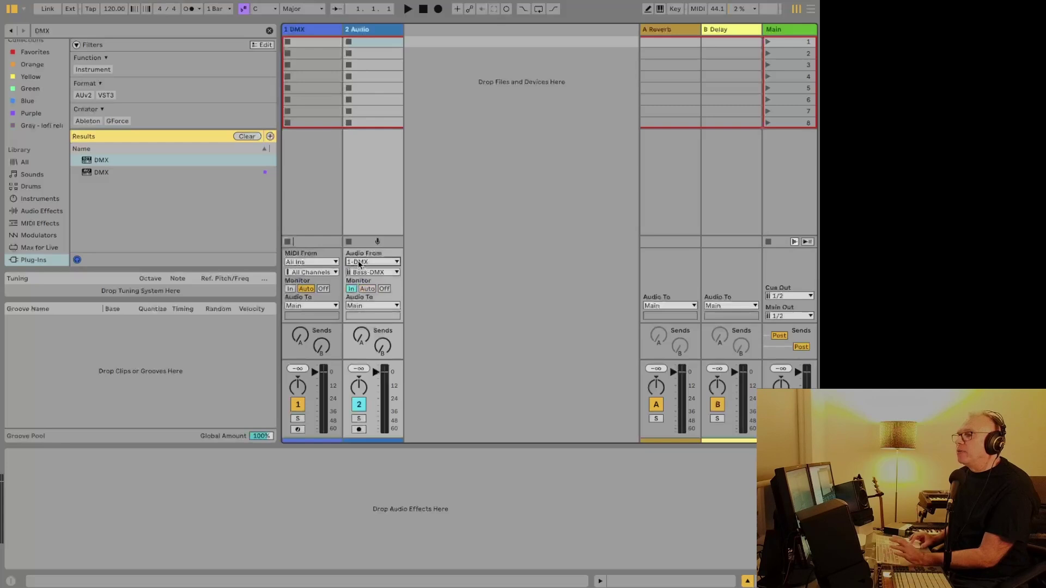
Step: Duplicate the Bass-DMX-fed 2 Audio track once and check its DMX channel list
{"action": "left_click", "coordinate": [360, 32]}
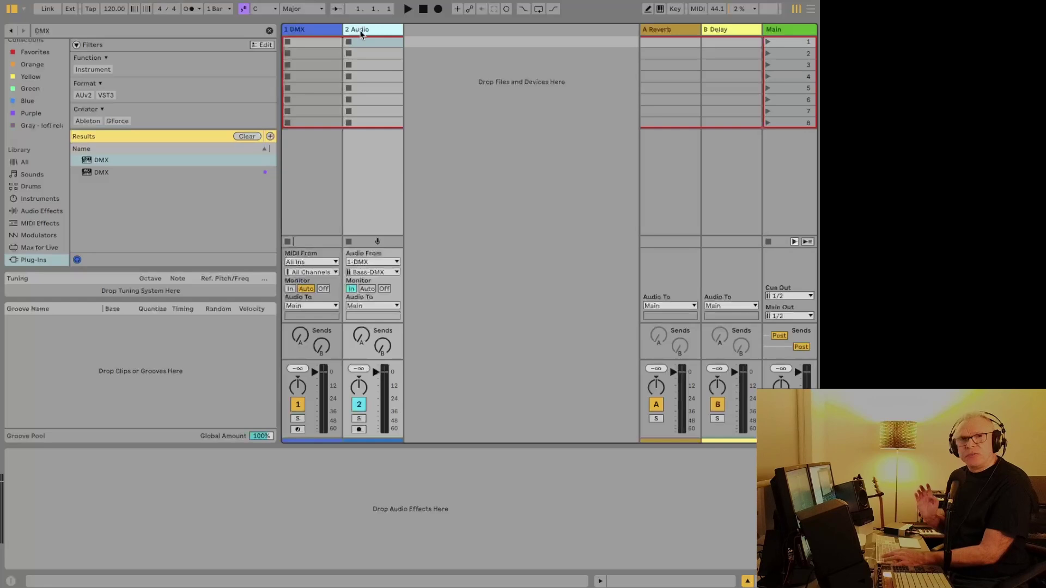
{"action": "key", "text": "ctrl+d"}
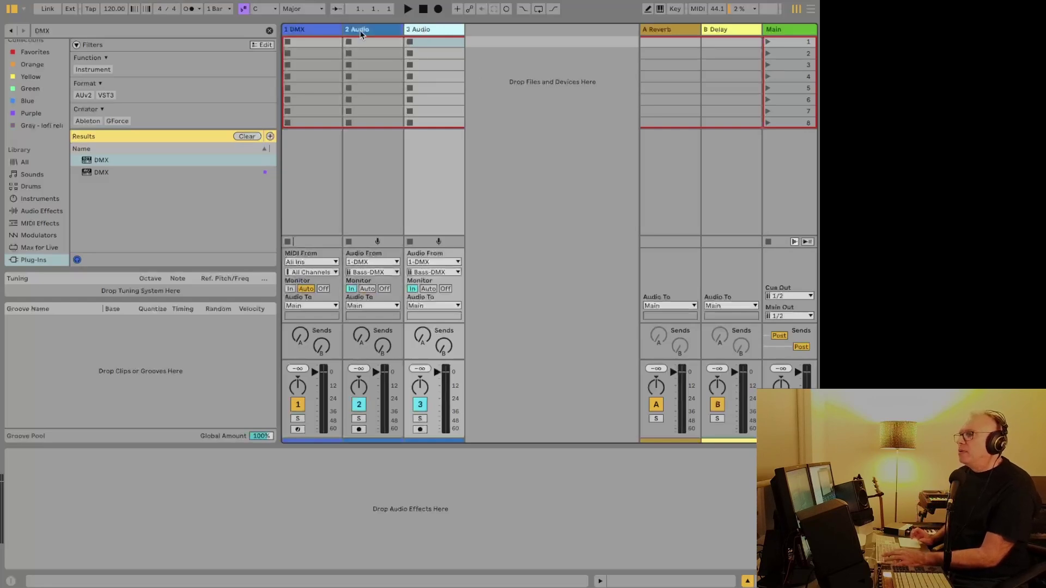
{"action": "left_click", "coordinate": [380, 273]}
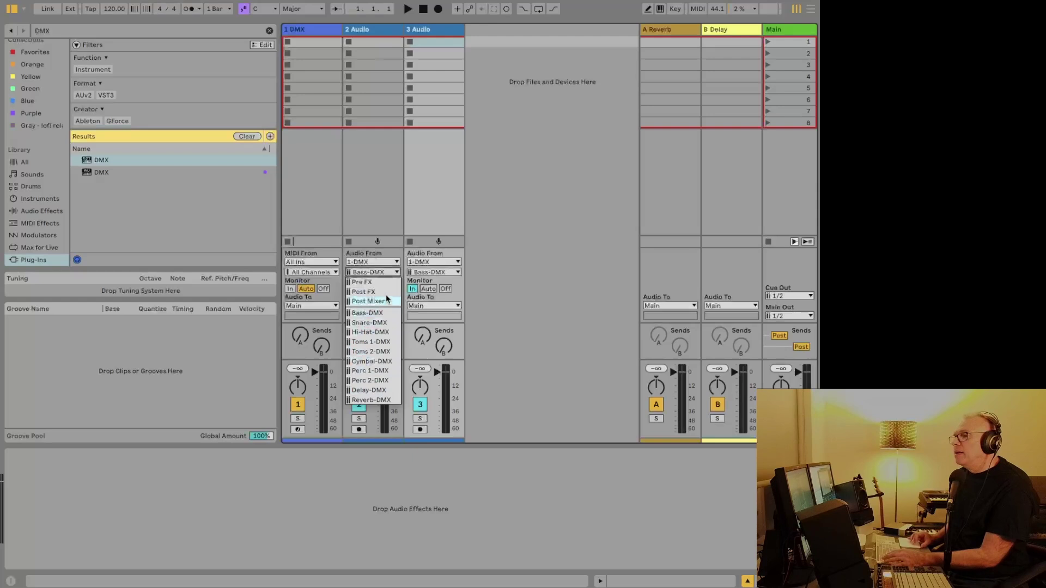
{"action": "left_click", "coordinate": [423, 27]}
Step: Select 3 Audio and duplicate it with Cmd+D three more times
{"action": "left_click", "coordinate": [424, 31]}
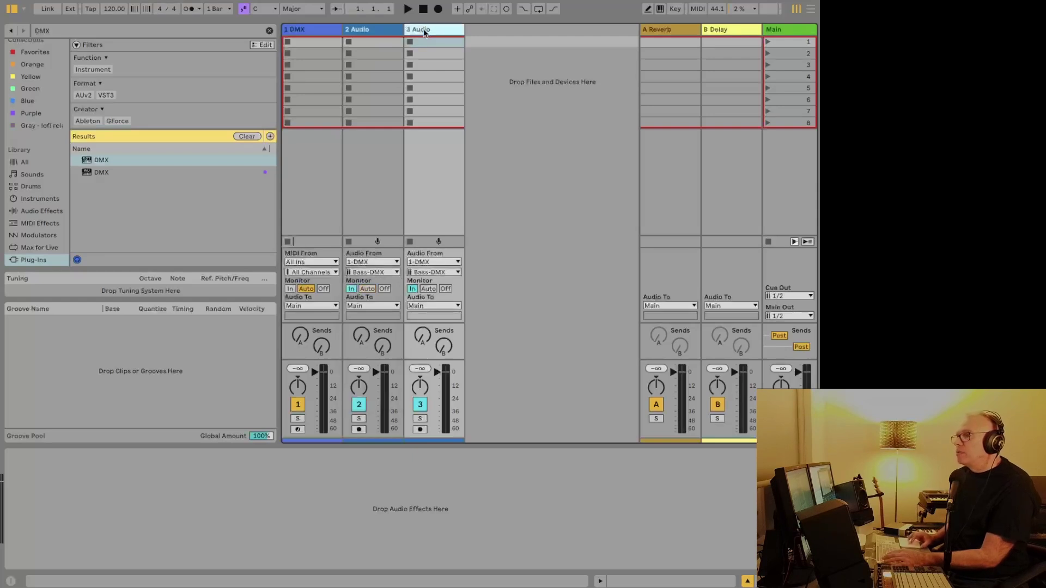
{"action": "key", "text": "super+d"}
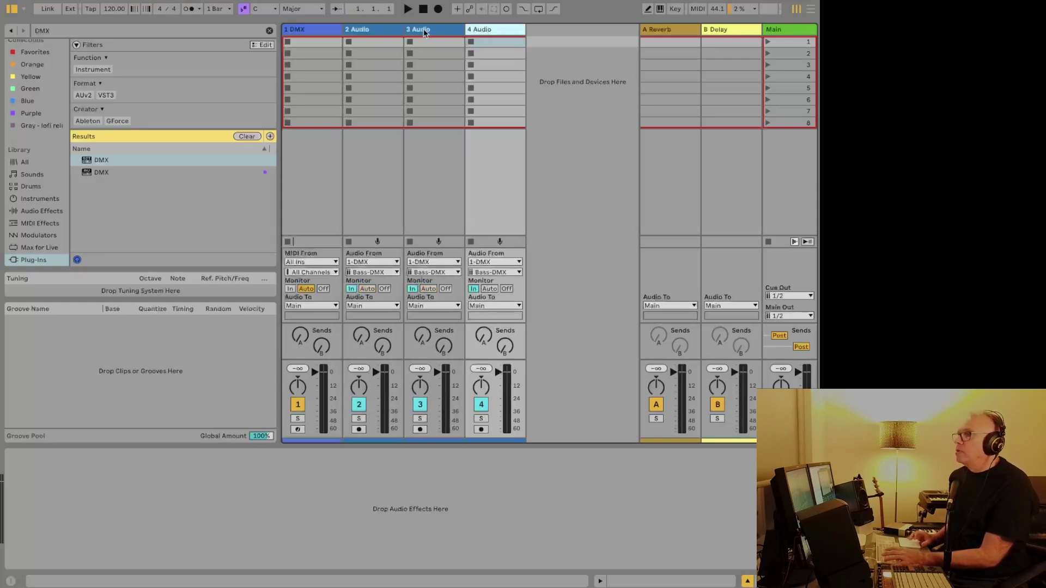
{"action": "key", "text": "super+d"}
{"action": "key", "text": "super+d"}
{"action": "key", "text": "super+d"}
{"action": "key", "text": "super+d"}
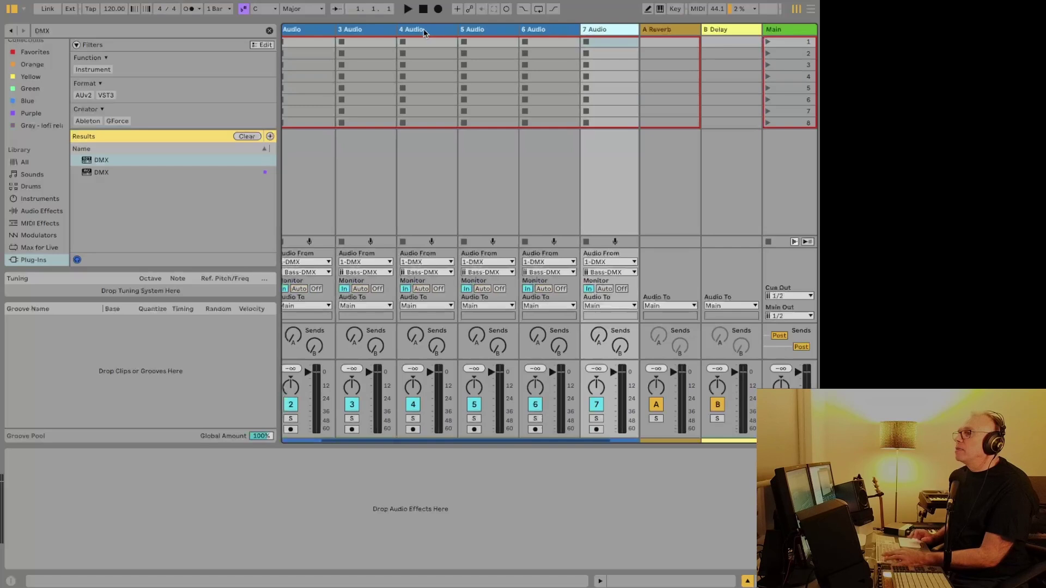
{"action": "key", "text": "super+d"}
{"action": "key", "text": "super+d"}
{"action": "key", "text": "super+d"}
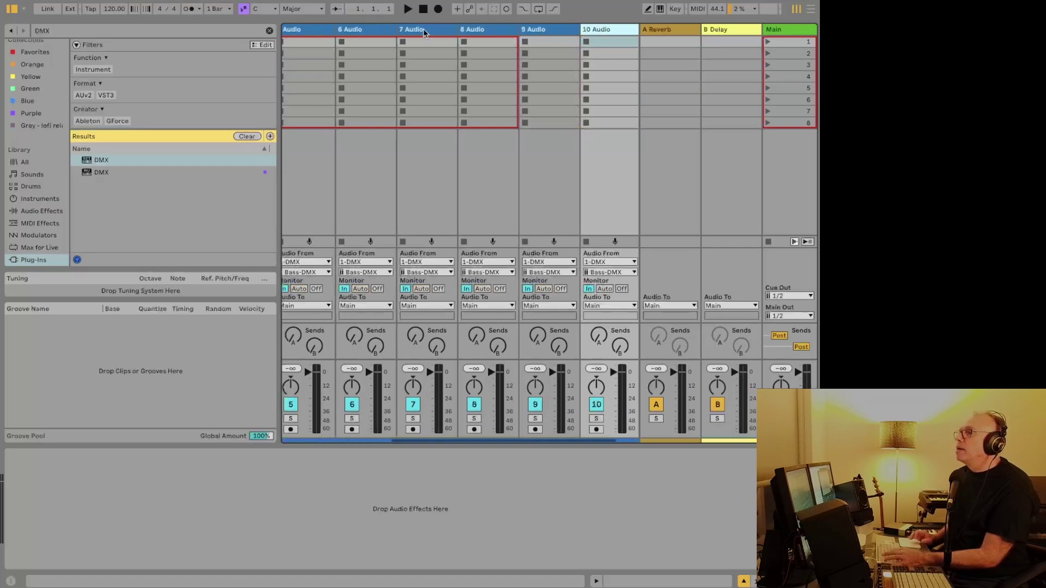
{"action": "scroll", "coordinate": [426, 74], "scroll_direction": "right", "scroll_amount": 3}
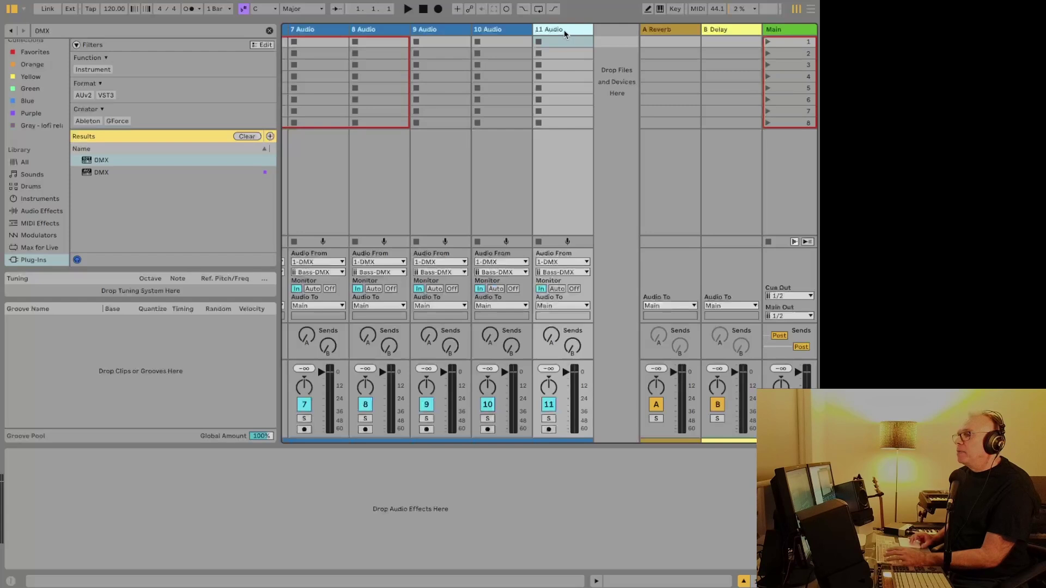
{"action": "scroll", "coordinate": [564, 30], "scroll_direction": "left", "scroll_amount": 10}
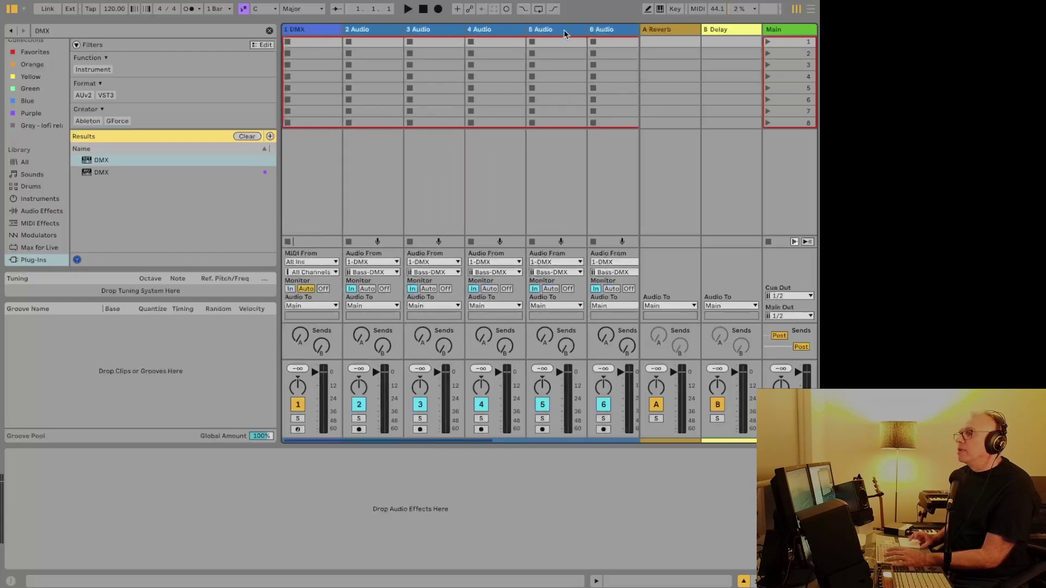
Step: Group the 1 DMX track and its audio tracks into a new 1 Group track
{"action": "left_click", "coordinate": [318, 31]}
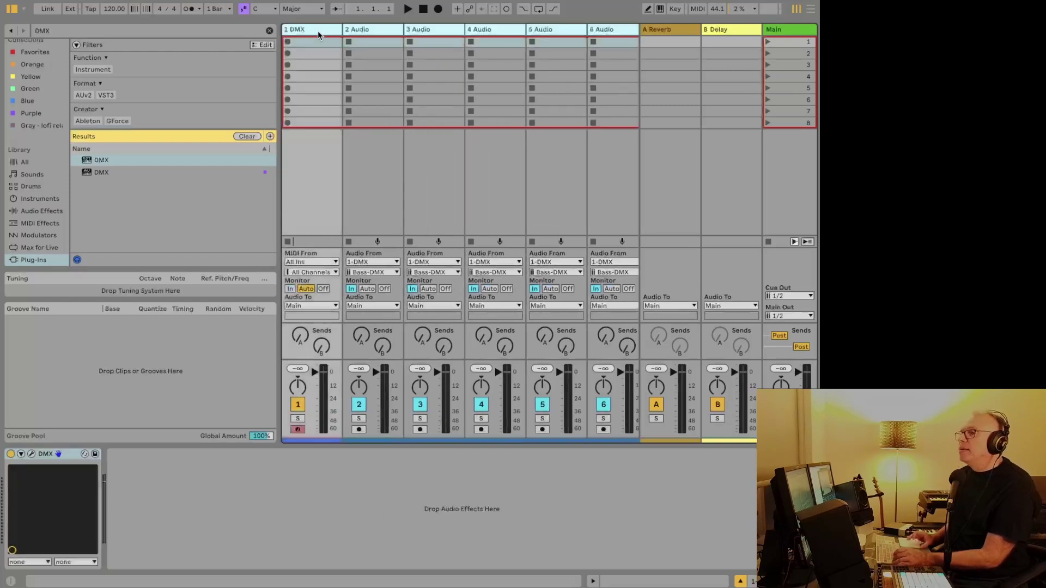
{"action": "right_click", "coordinate": [318, 30]}
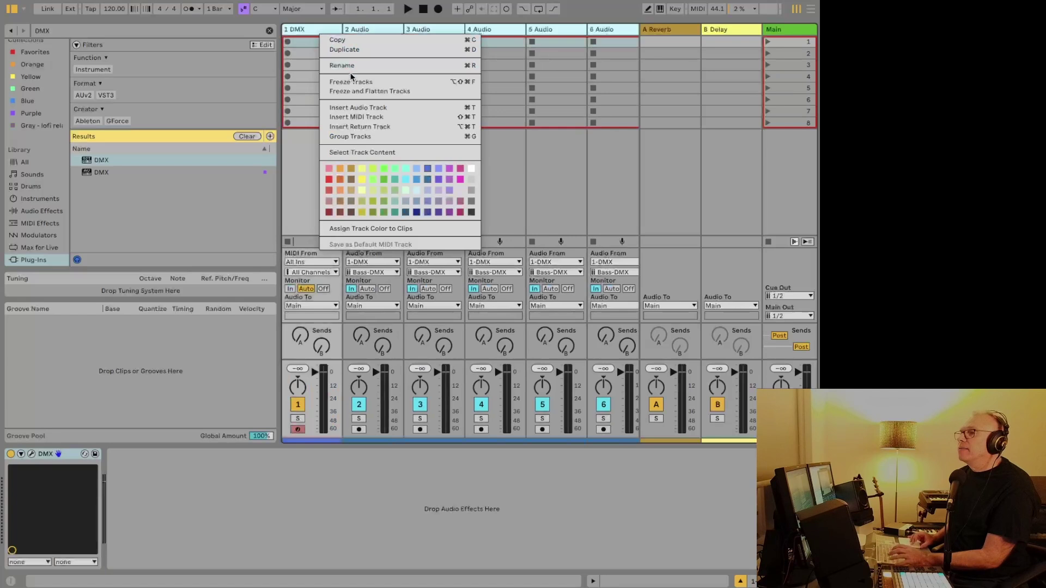
{"action": "left_click", "coordinate": [361, 136]}
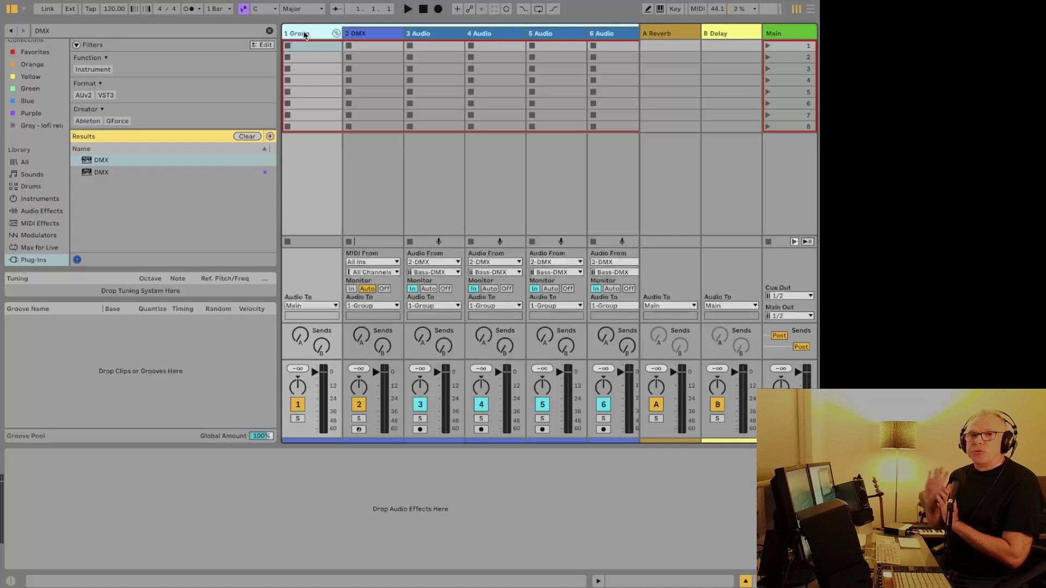
{"action": "left_click", "coordinate": [420, 47]}
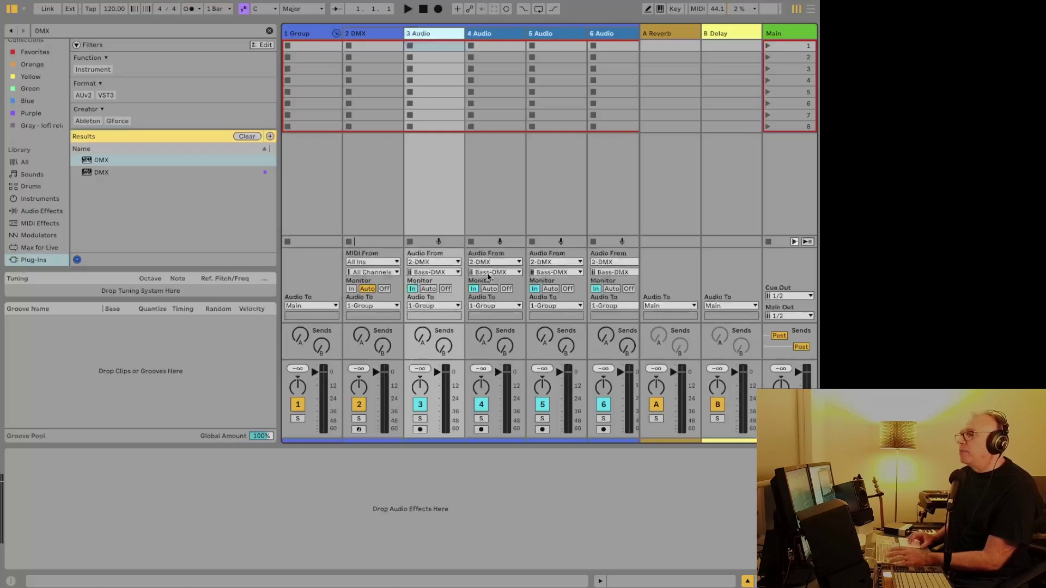
{"action": "scroll", "coordinate": [488, 275], "scroll_direction": "right", "scroll_amount": 5}
Step: Set tracks 4–7 inputs to Snare-DMX, Hi-Hat-DMX, Toms 1-DMX and Toms 2-DMX
{"action": "left_click", "coordinate": [414, 272]}
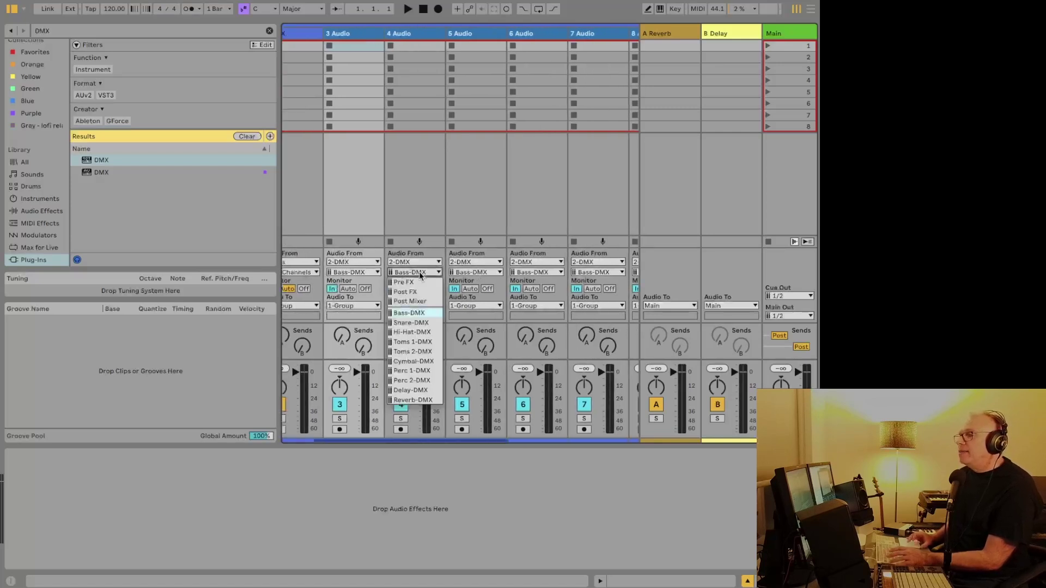
{"action": "left_click", "coordinate": [412, 322]}
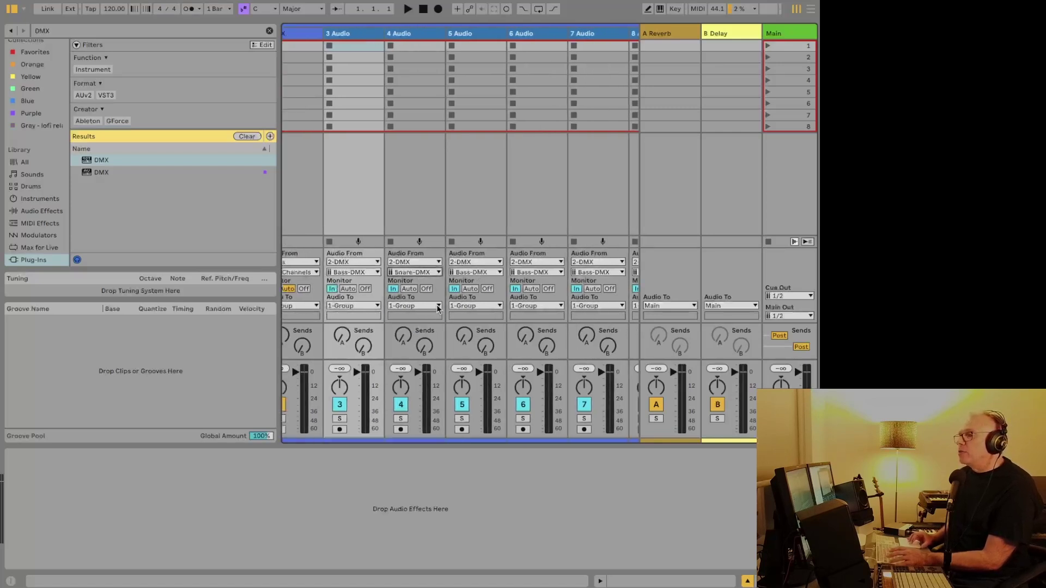
{"action": "left_click", "coordinate": [467, 272]}
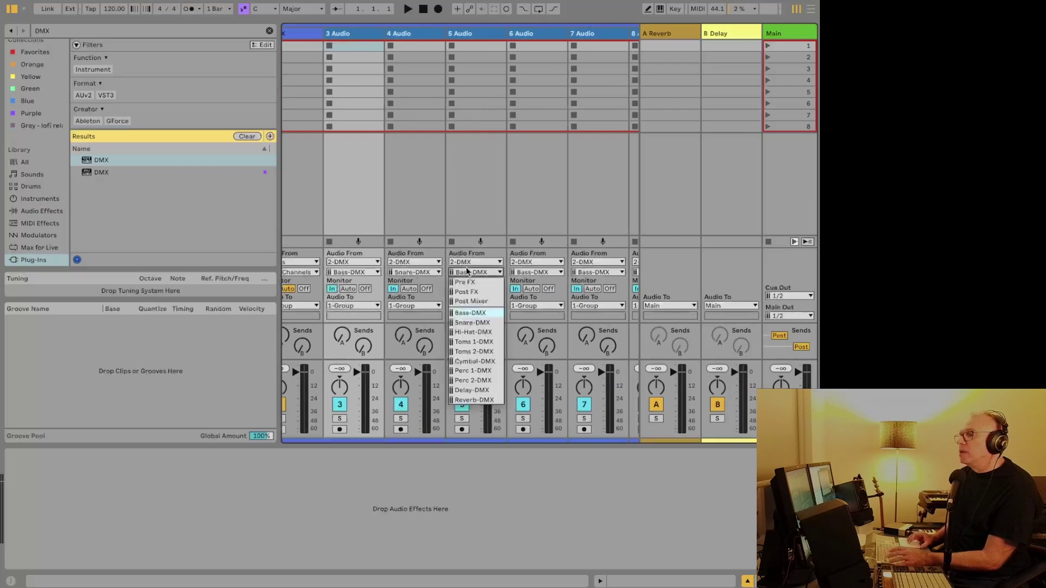
{"action": "left_click", "coordinate": [472, 332]}
{"action": "left_click", "coordinate": [534, 271]}
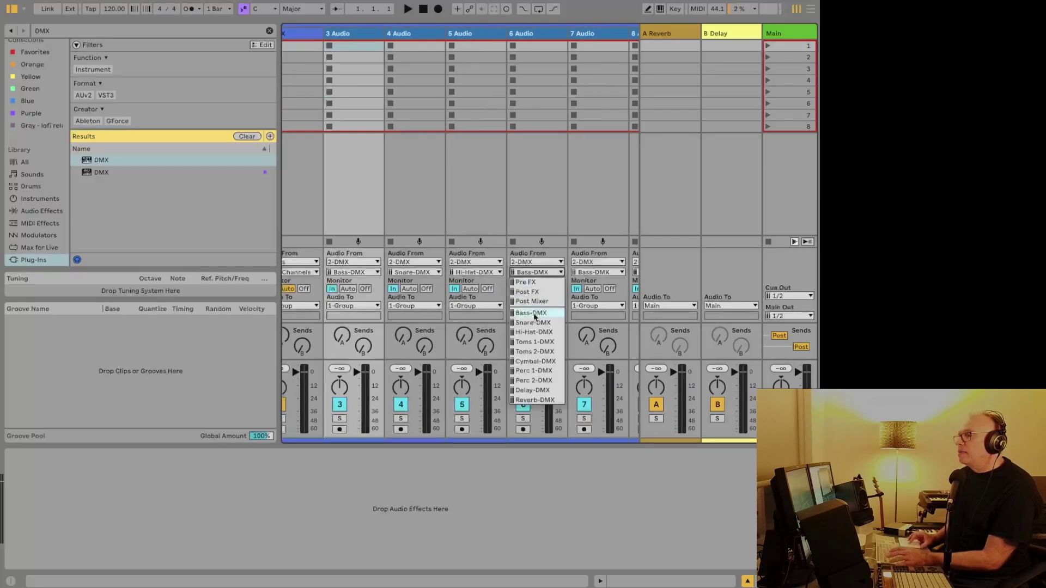
{"action": "left_click", "coordinate": [534, 341]}
{"action": "left_click", "coordinate": [579, 273]}
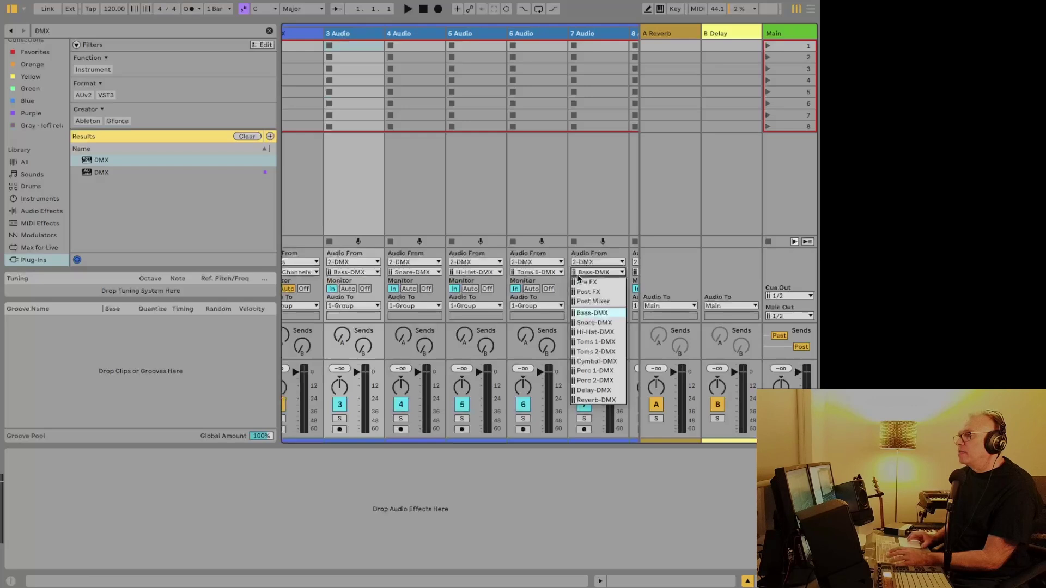
{"action": "left_click", "coordinate": [580, 348]}
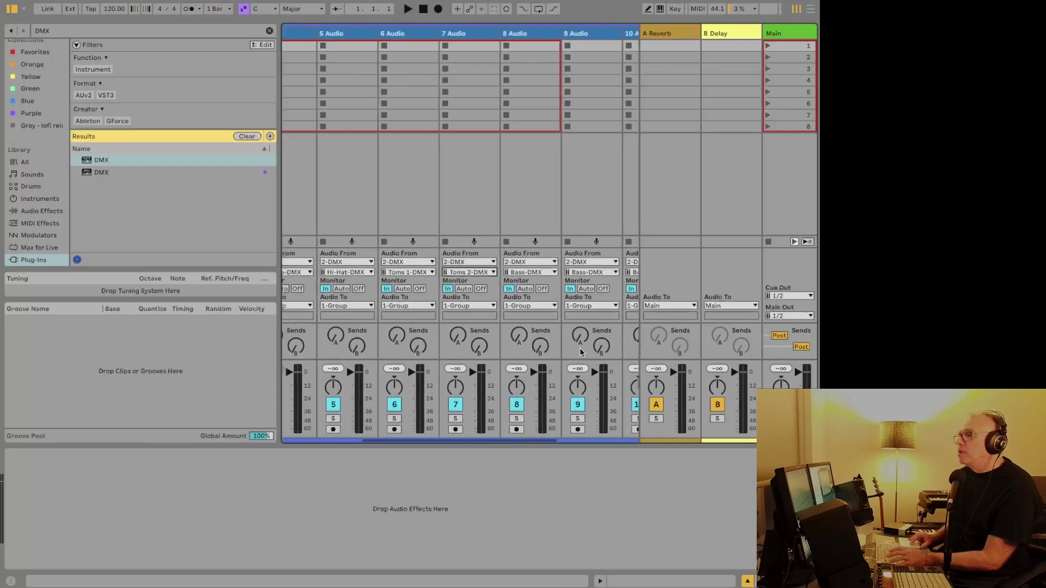
Step: Set tracks 8–12 inputs to Cymbal, Perc 1, Perc 2, Delay and Reverb DMX outputs
{"action": "scroll", "coordinate": [518, 321], "scroll_direction": "right", "scroll_amount": 4}
{"action": "left_click", "coordinate": [442, 272]}
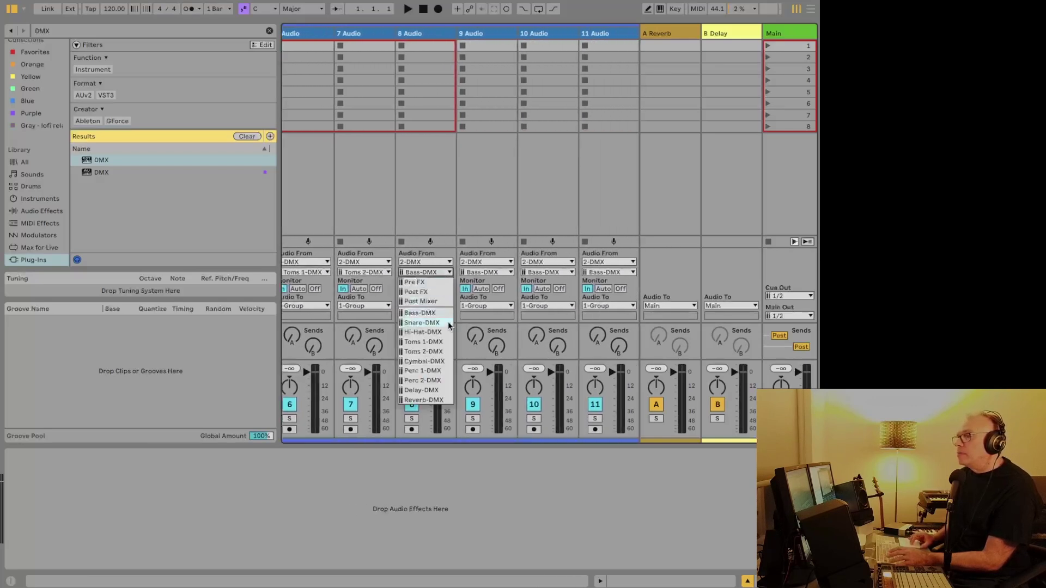
{"action": "left_click", "coordinate": [429, 362]}
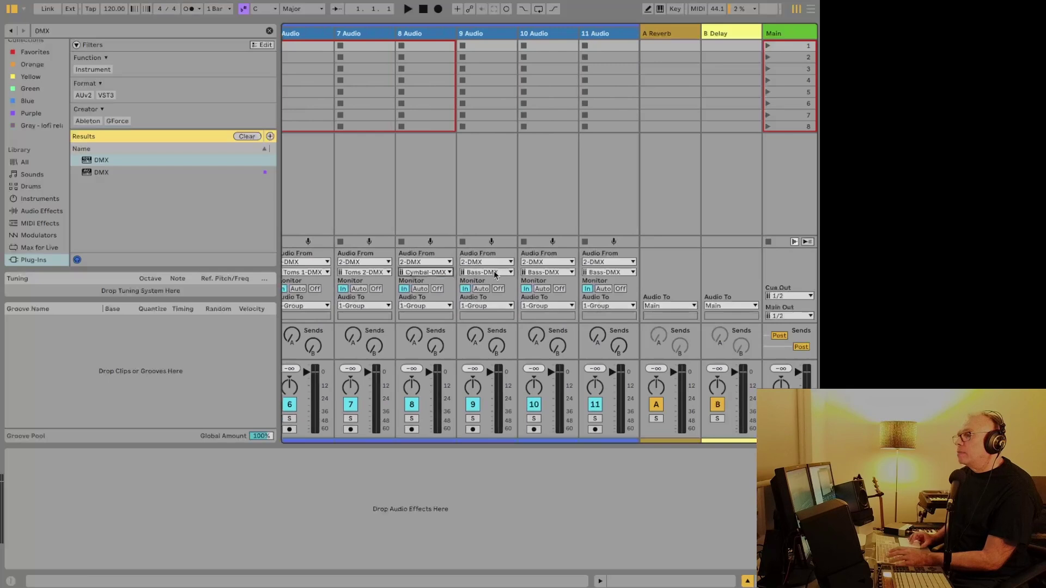
{"action": "left_click", "coordinate": [495, 273]}
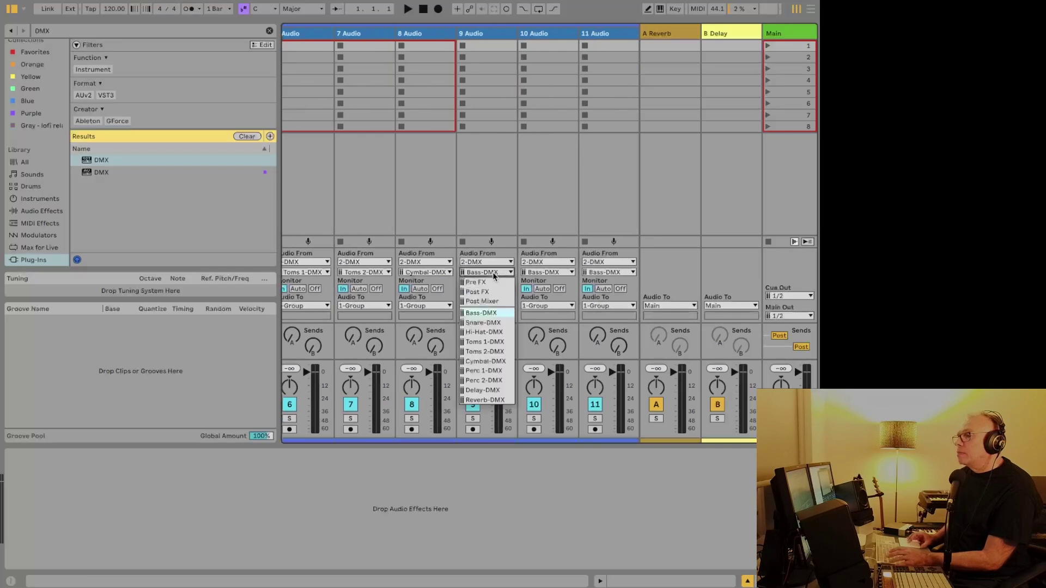
{"action": "left_click", "coordinate": [489, 370]}
{"action": "left_click", "coordinate": [549, 272]}
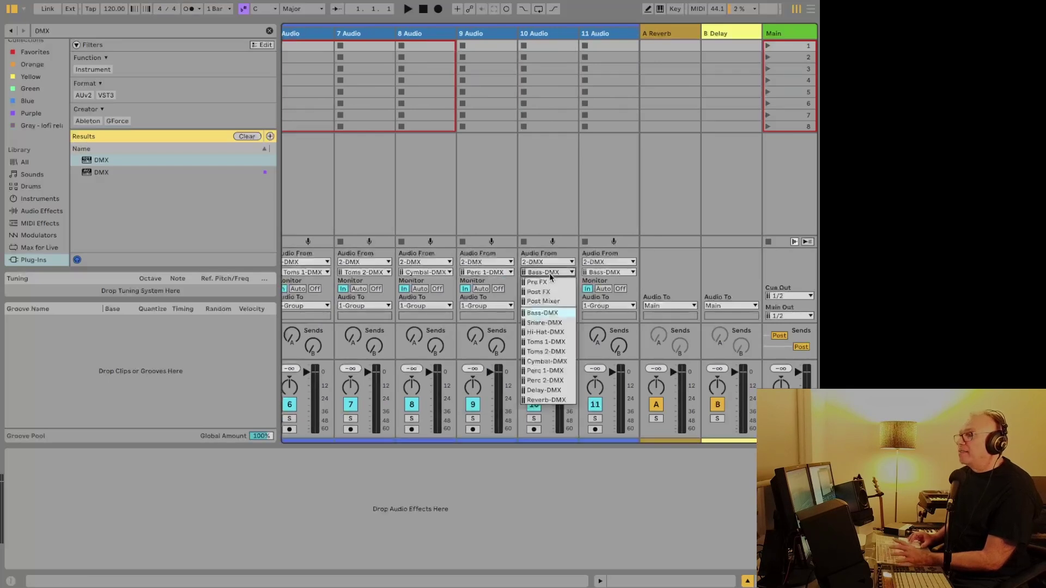
{"action": "left_click", "coordinate": [539, 380]}
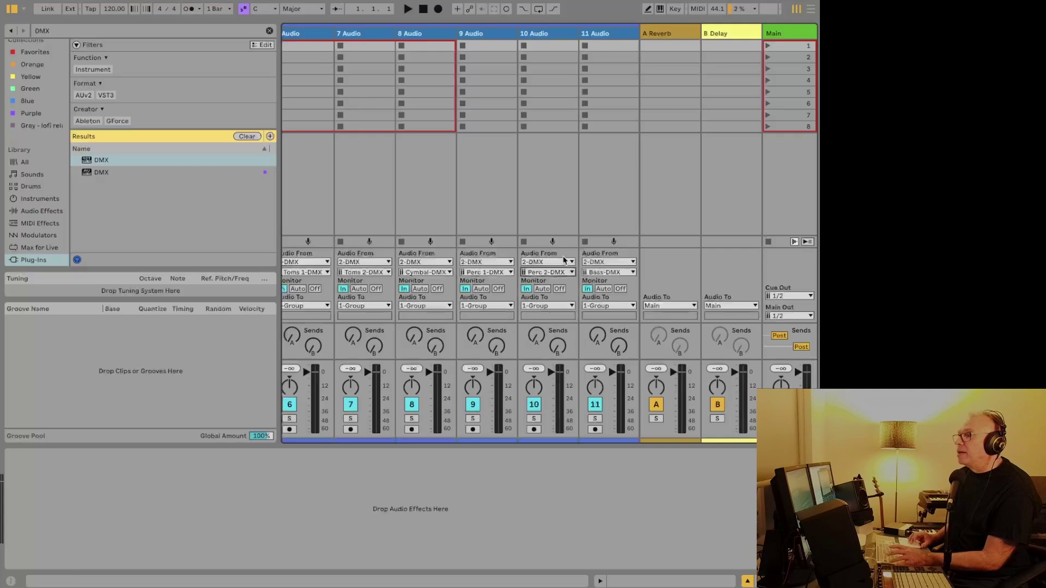
{"action": "scroll", "coordinate": [558, 247], "scroll_direction": "right", "scroll_amount": 3}
{"action": "left_click", "coordinate": [556, 273]}
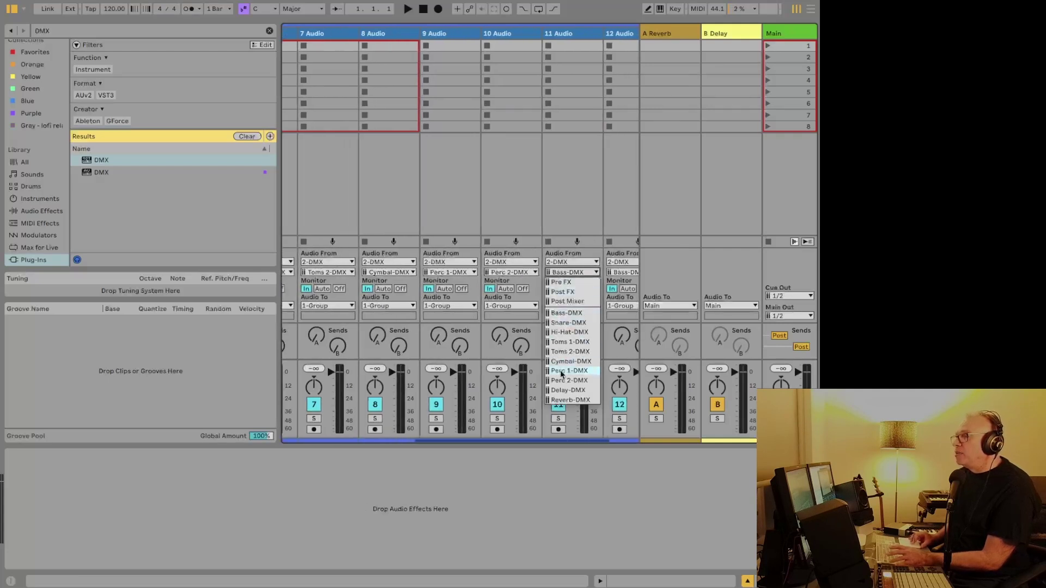
{"action": "left_click", "coordinate": [567, 390]}
{"action": "scroll", "coordinate": [533, 299], "scroll_direction": "right", "scroll_amount": 5}
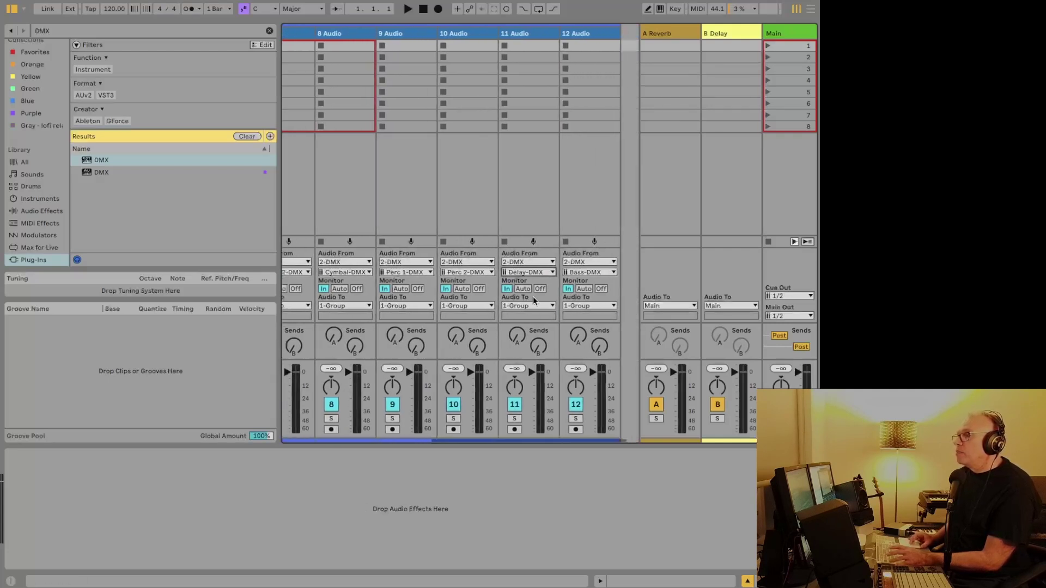
{"action": "left_click", "coordinate": [553, 273]}
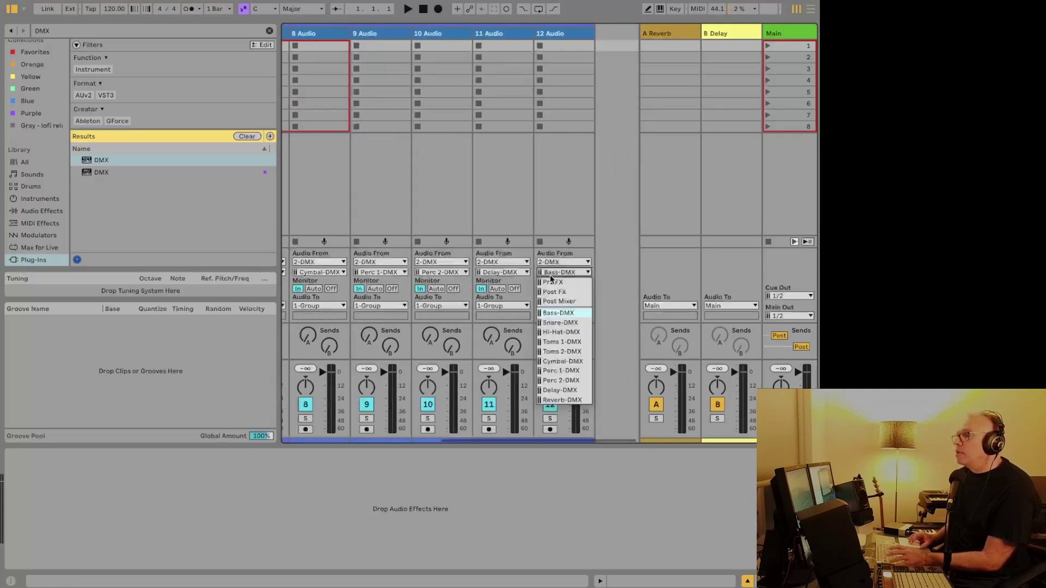
{"action": "left_click", "coordinate": [562, 400]}
{"action": "scroll", "coordinate": [498, 298], "scroll_direction": "left", "scroll_amount": 1}
{"action": "scroll", "coordinate": [499, 298], "scroll_direction": "right", "scroll_amount": 2}
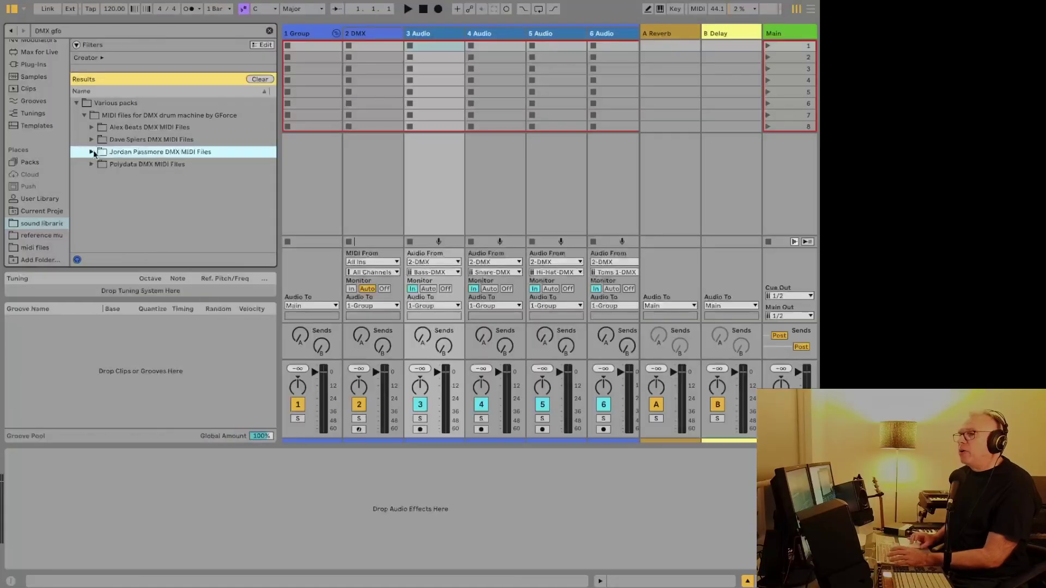
Step: Drag Chicago's Phantom 128.mid from Jordan Passmore DMX MIDI Files into a DMX clip slot and open it
{"action": "left_click", "coordinate": [91, 152]}
{"action": "left_click", "coordinate": [161, 207]}
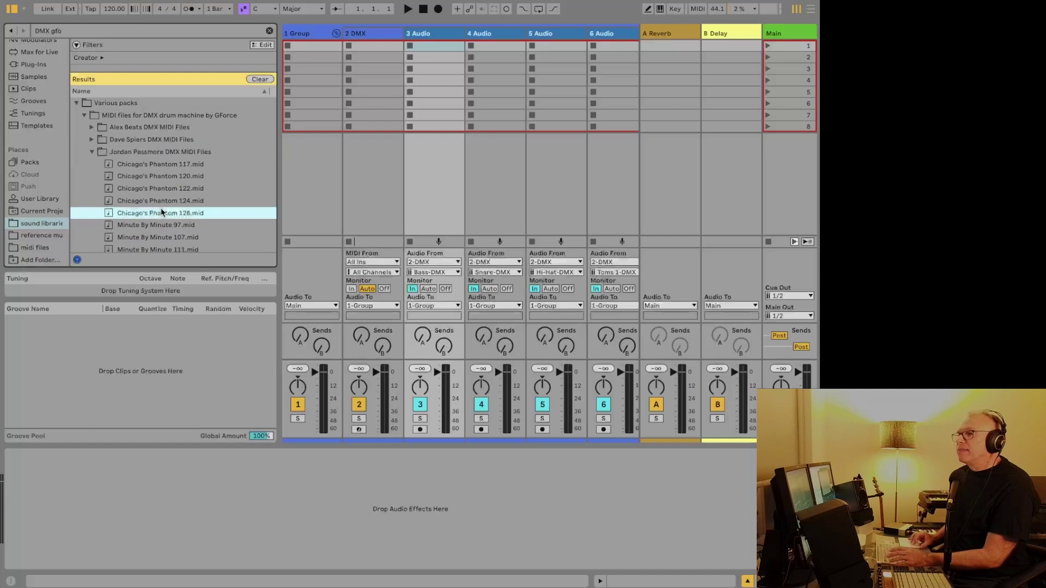
{"action": "left_click_drag", "start_coordinate": [162, 208], "coordinate": [355, 58]}
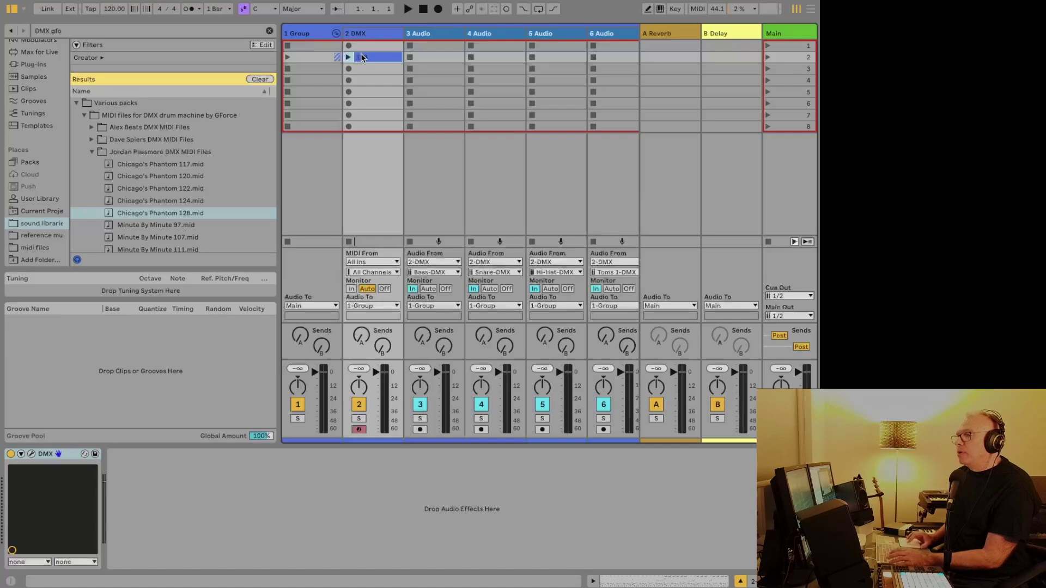
{"action": "double_click", "coordinate": [362, 58]}
{"action": "scroll", "coordinate": [429, 458], "scroll_direction": "down", "scroll_amount": 3}
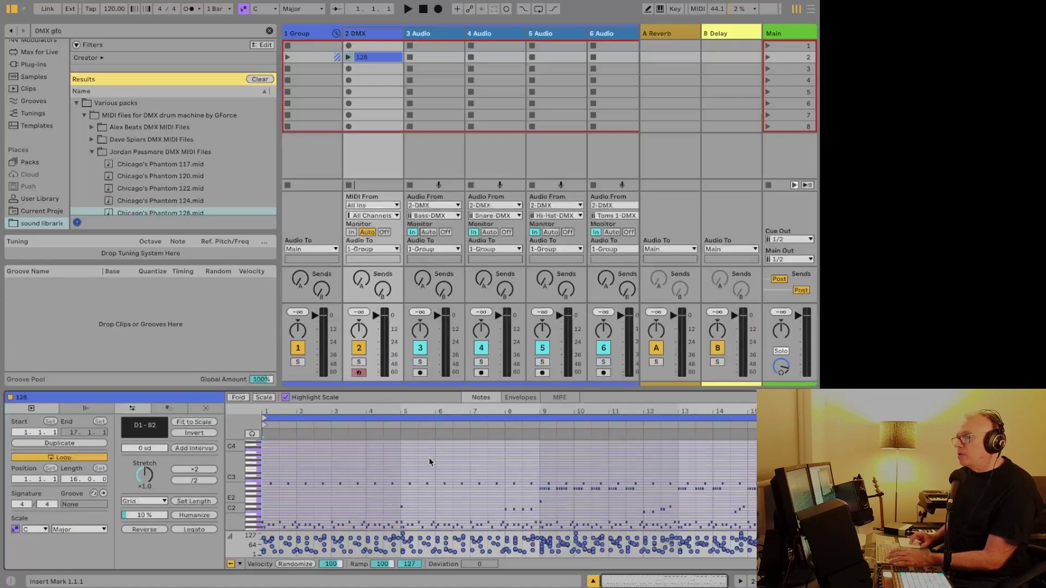
{"action": "scroll", "coordinate": [430, 462], "scroll_direction": "down", "scroll_amount": 2}
Step: Launch clip 128, restart it, and solo then unsolo the first drum audio track
{"action": "left_click", "coordinate": [348, 57]}
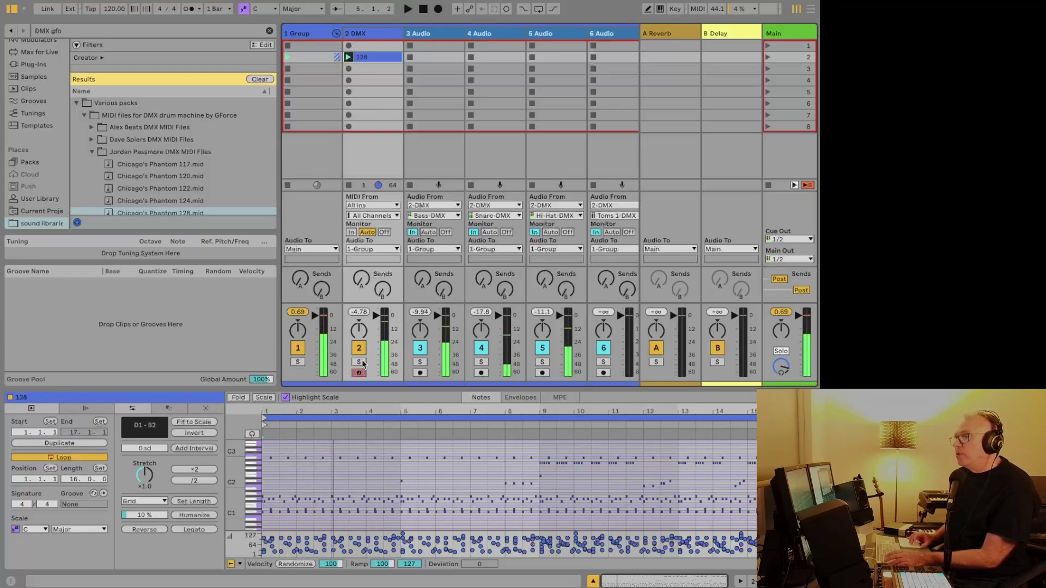
{"action": "scroll", "coordinate": [393, 357], "scroll_direction": "right", "scroll_amount": 3}
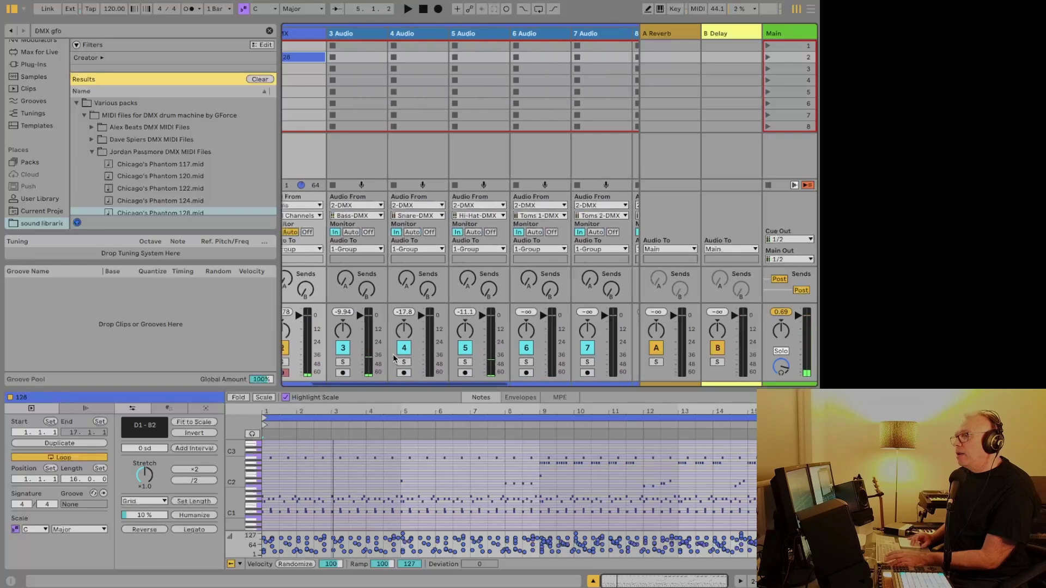
{"action": "scroll", "coordinate": [393, 357], "scroll_direction": "left", "scroll_amount": 3}
{"action": "key", "text": "space"}
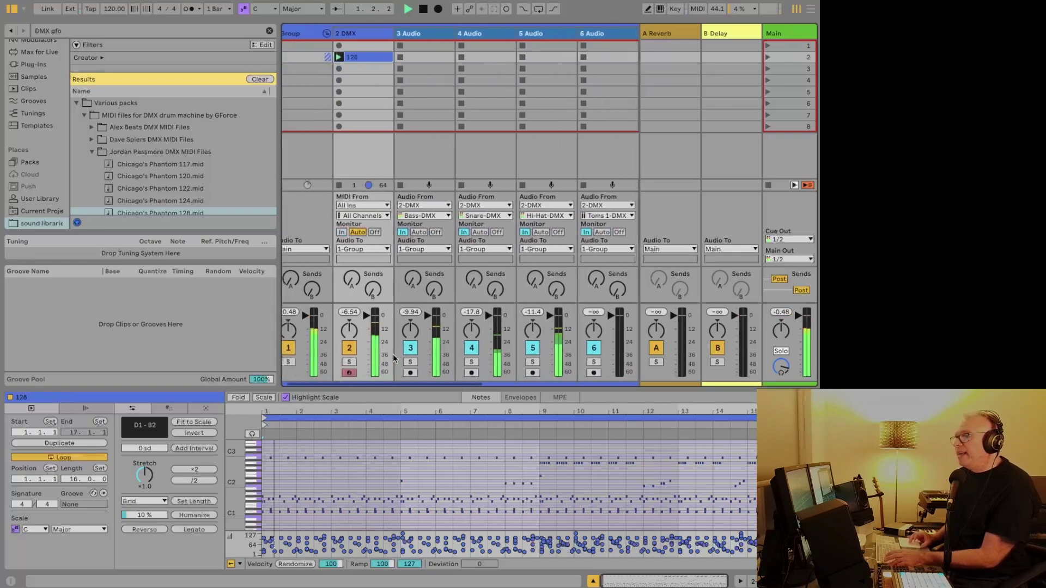
{"action": "scroll", "coordinate": [394, 357], "scroll_direction": "left", "scroll_amount": 1}
{"action": "left_click", "coordinate": [419, 362]}
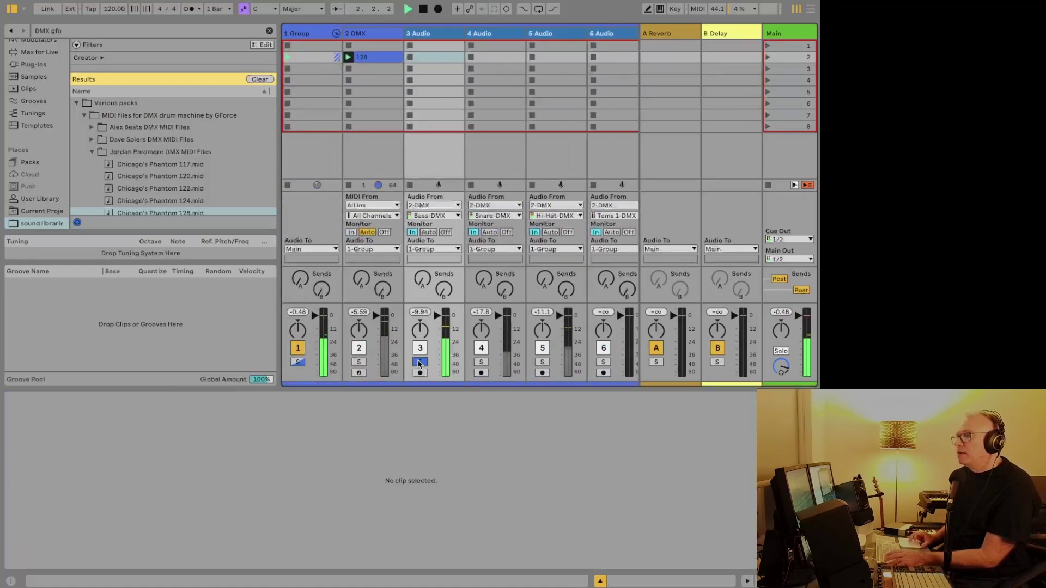
{"action": "left_click", "coordinate": [420, 362]}
Step: Reselect the 128 clip, restart playback, and mute the 2 DMX track
{"action": "left_click", "coordinate": [359, 363]}
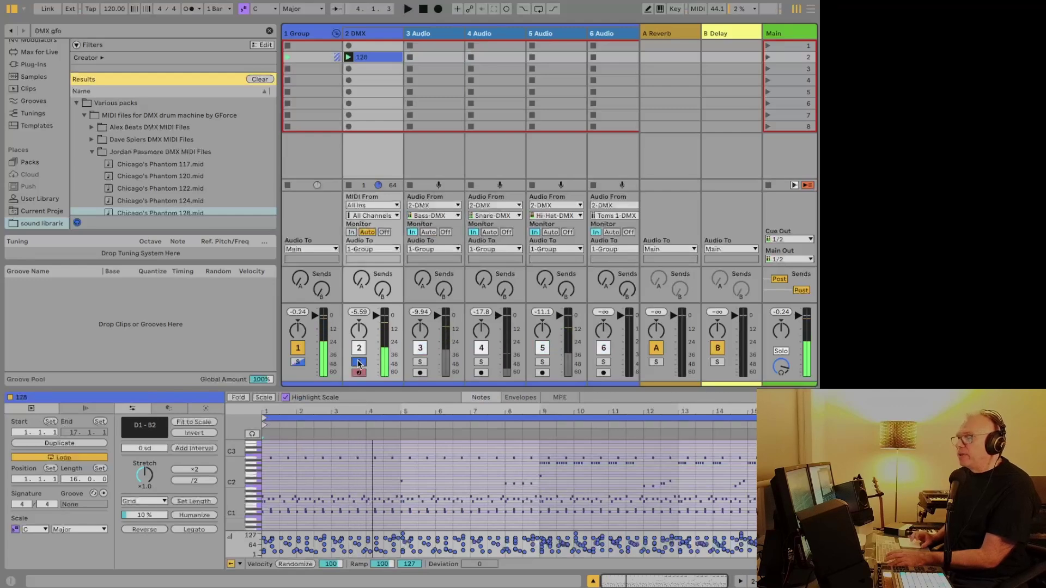
{"action": "key", "text": "space"}
{"action": "key", "text": "space"}
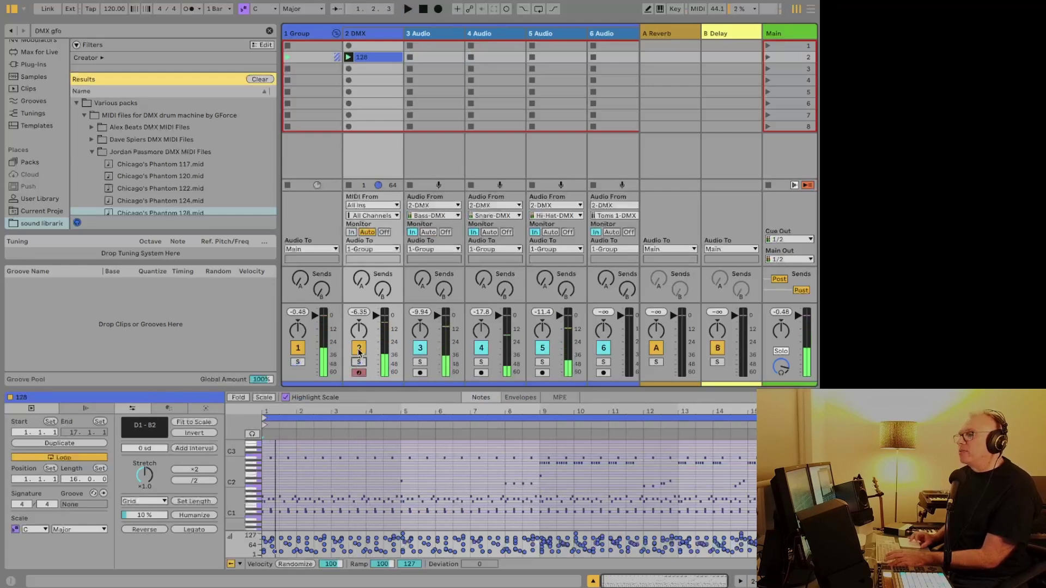
{"action": "left_click", "coordinate": [358, 348]}
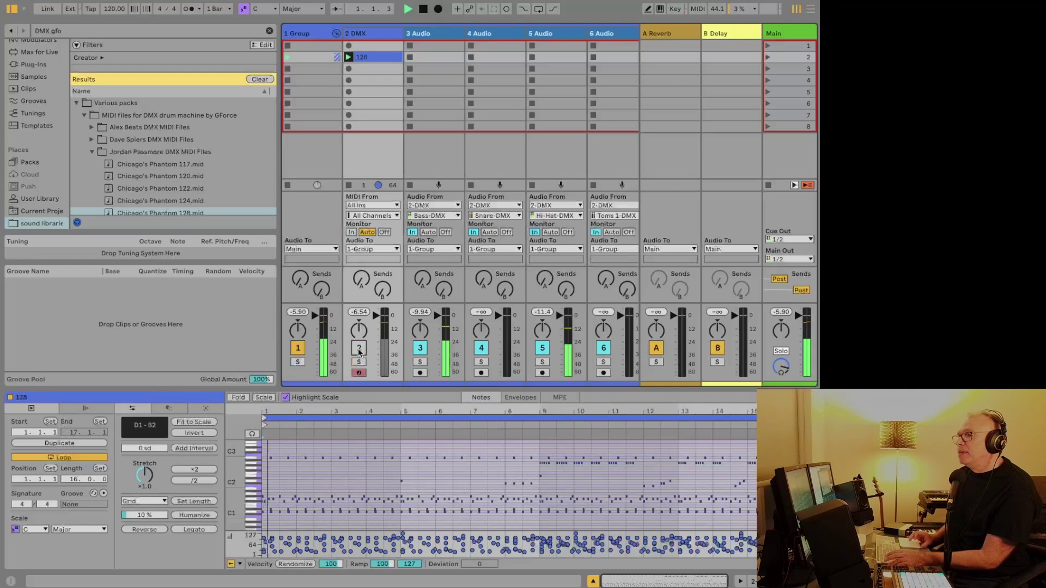
{"action": "scroll", "coordinate": [432, 328], "scroll_direction": "right", "scroll_amount": 5}
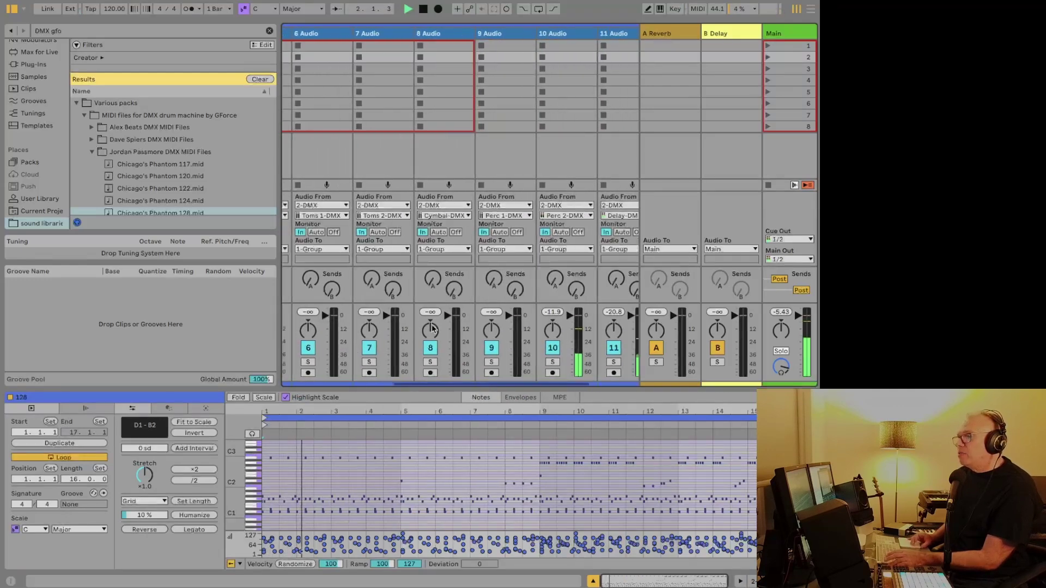
{"action": "scroll", "coordinate": [432, 329], "scroll_direction": "left", "scroll_amount": 3}
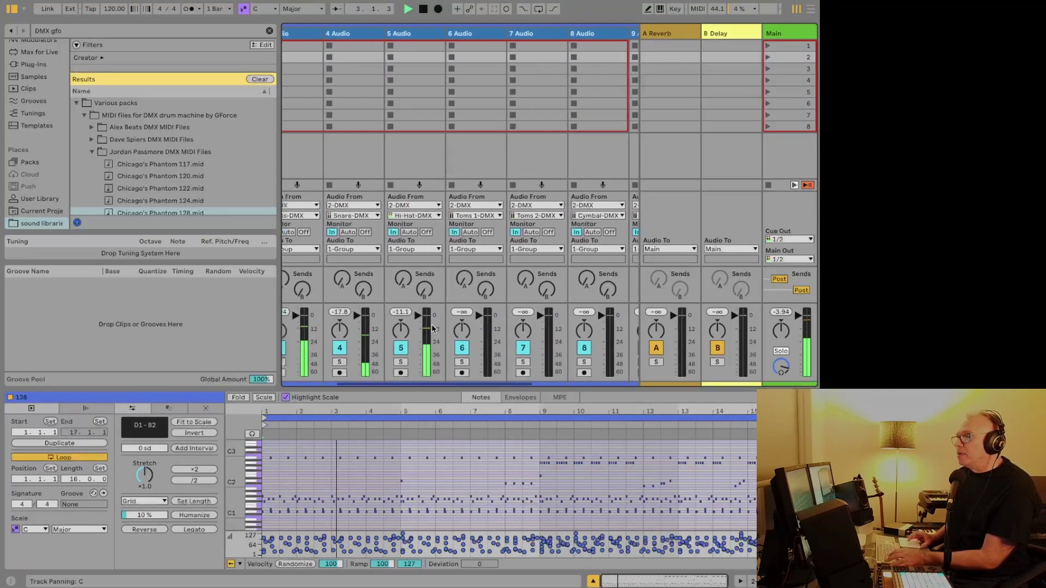
{"action": "scroll", "coordinate": [432, 328], "scroll_direction": "left", "scroll_amount": 3}
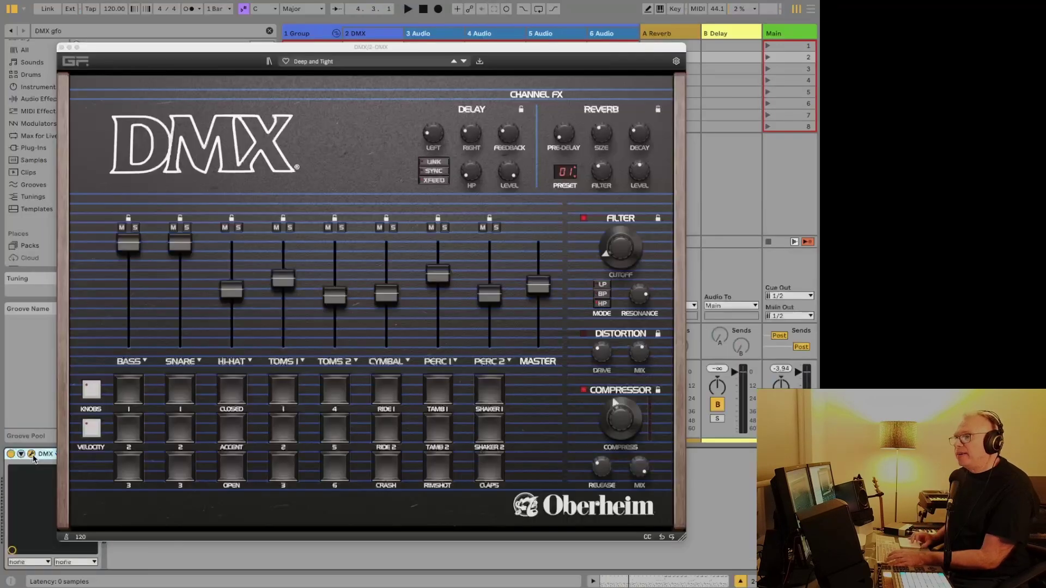
Step: Play the pattern, try the DMX BASS fader and mute, then stop and close the plugin
{"action": "key", "text": "space"}
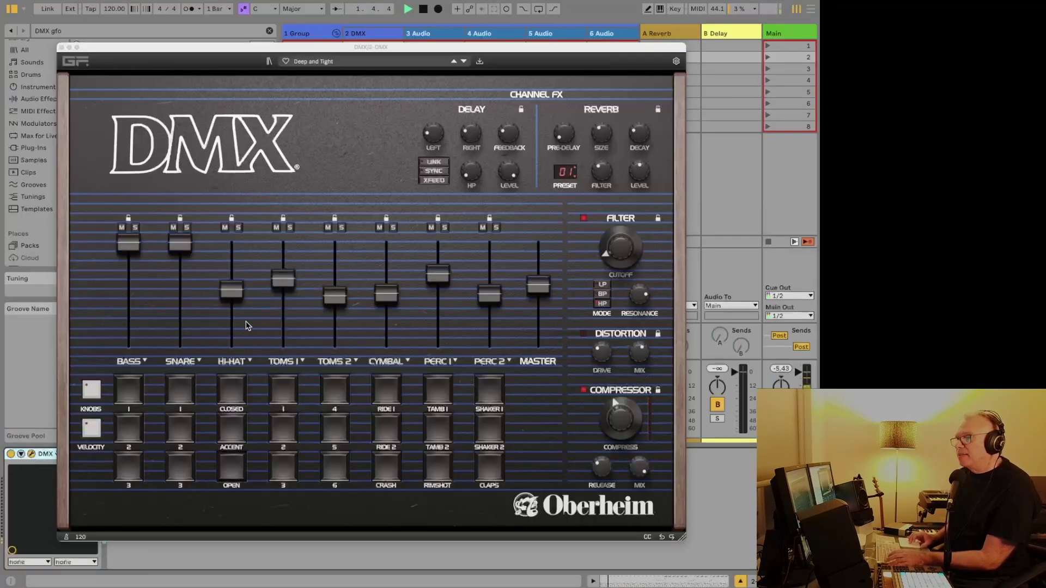
{"action": "mouse_move", "coordinate": [129, 244]}
{"action": "left_mouse_down"}
{"action": "mouse_move", "coordinate": [126, 374]}
{"action": "mouse_move", "coordinate": [127, 242]}
{"action": "mouse_move", "coordinate": [127, 341]}
{"action": "mouse_move", "coordinate": [117, 242]}
{"action": "left_mouse_up"}
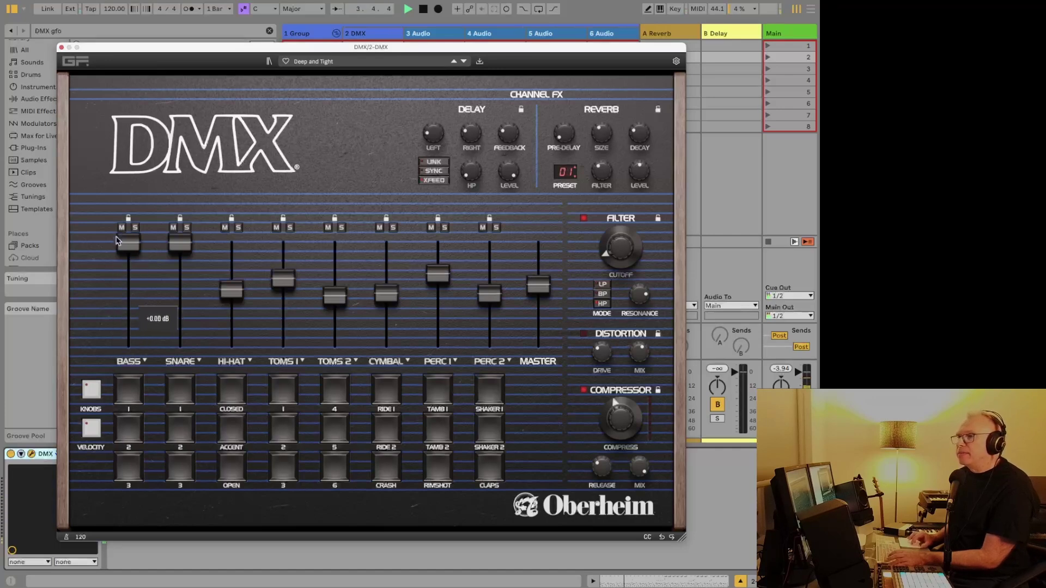
{"action": "left_click", "coordinate": [122, 228]}
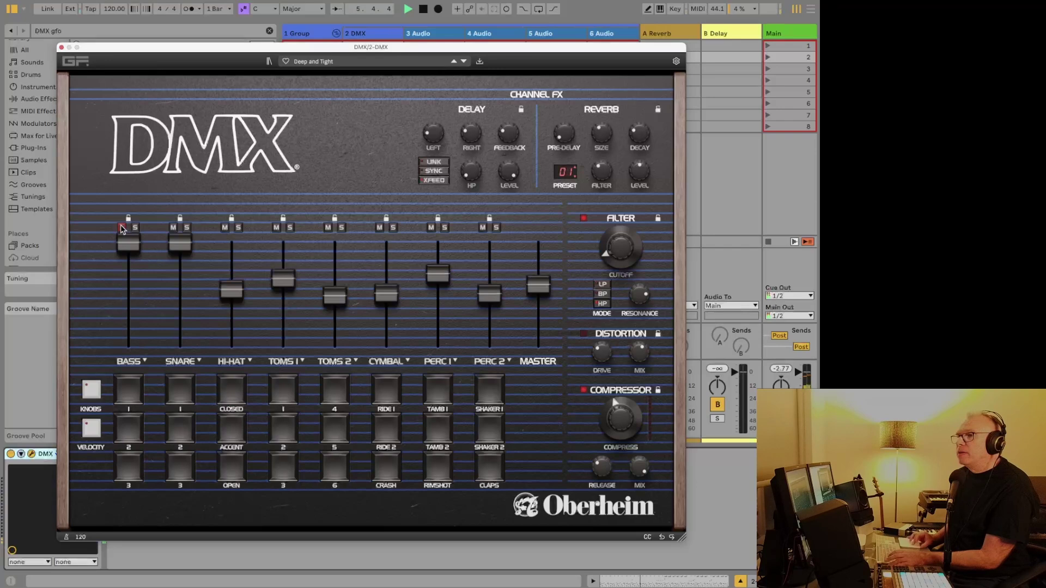
{"action": "left_click", "coordinate": [122, 228]}
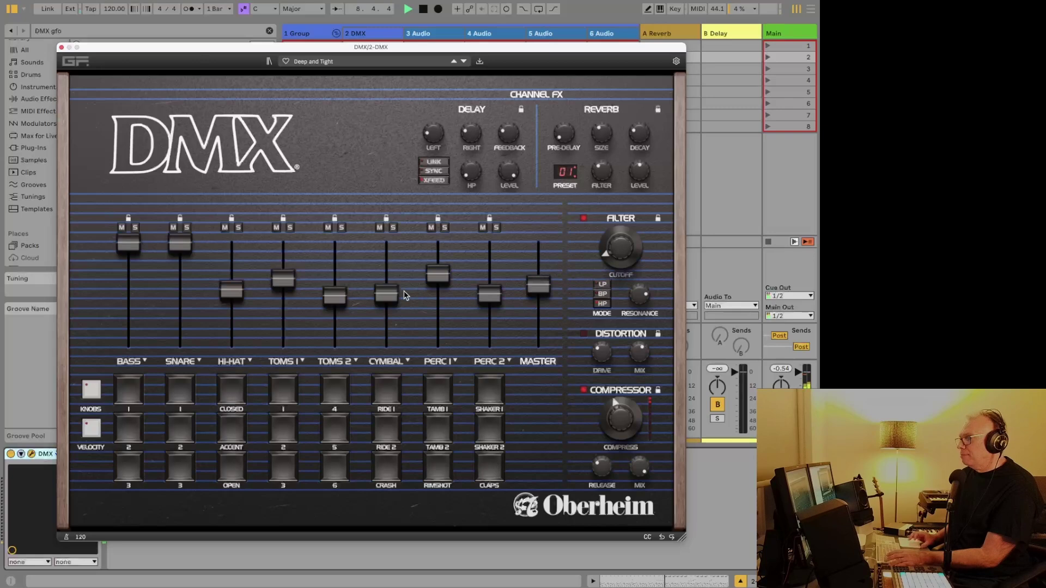
{"action": "key", "text": "space"}
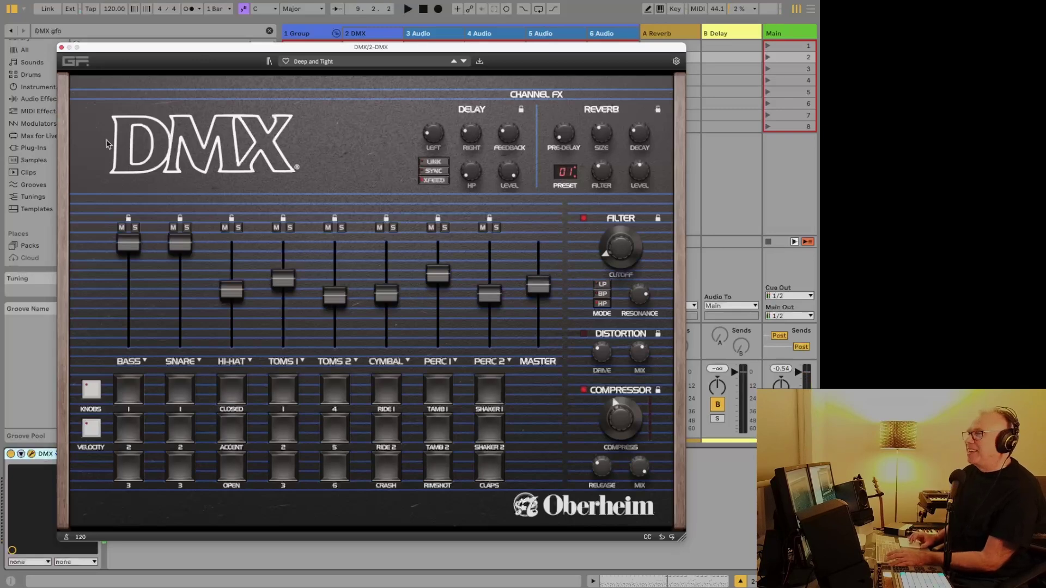
{"action": "left_click", "coordinate": [61, 47]}
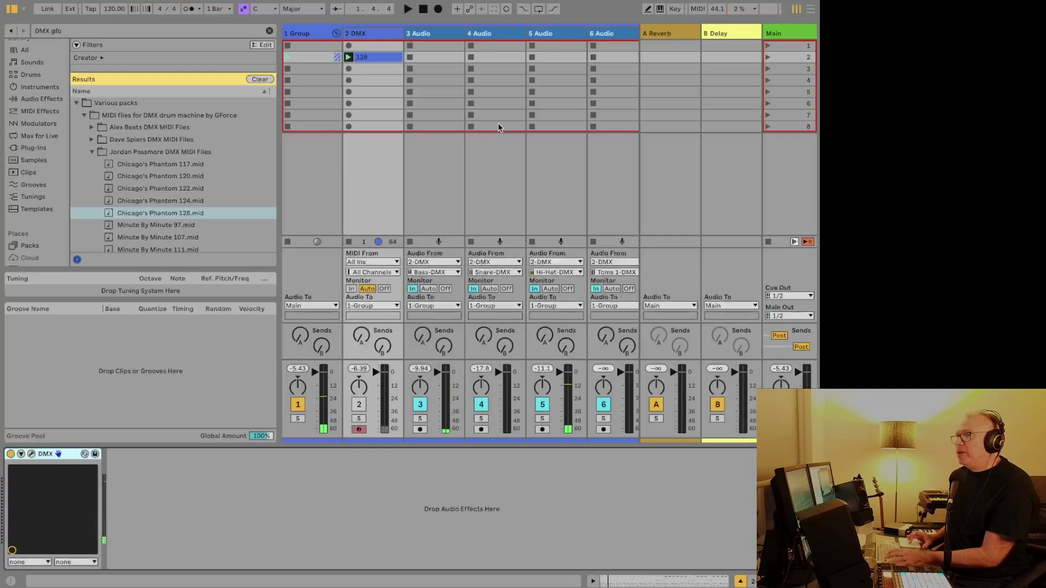
Step: Rename the existing DMX-fed audio tracks to kick, snare, hihat and tom
{"action": "left_click", "coordinate": [433, 34]}
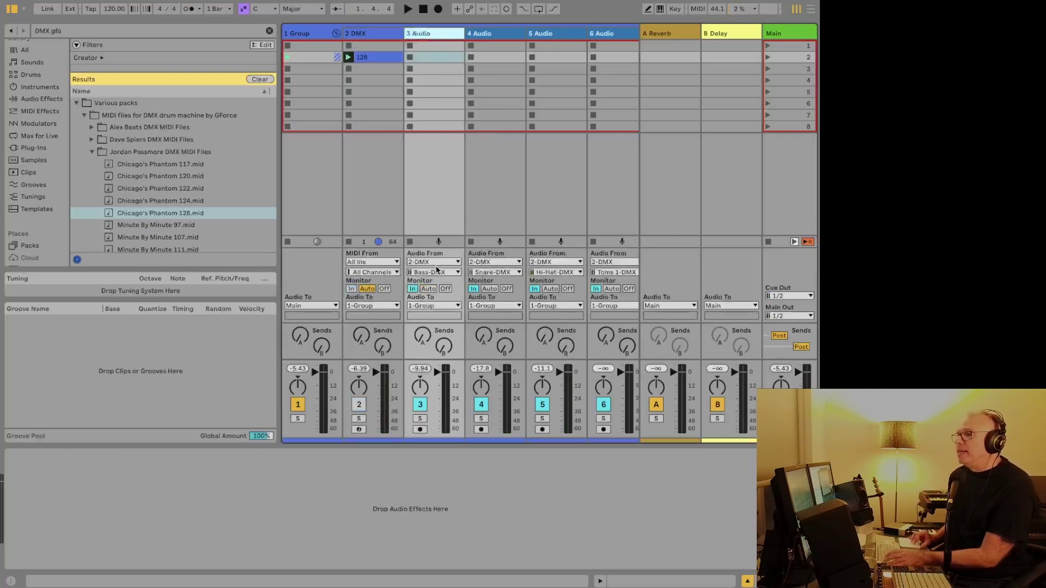
{"action": "right_click", "coordinate": [428, 36]}
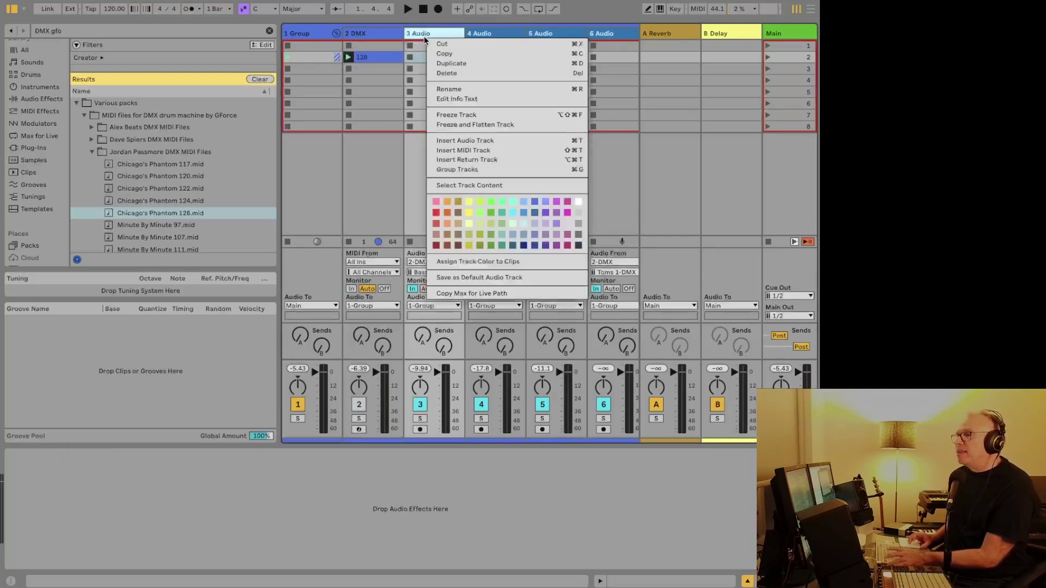
{"action": "left_click", "coordinate": [460, 89]}
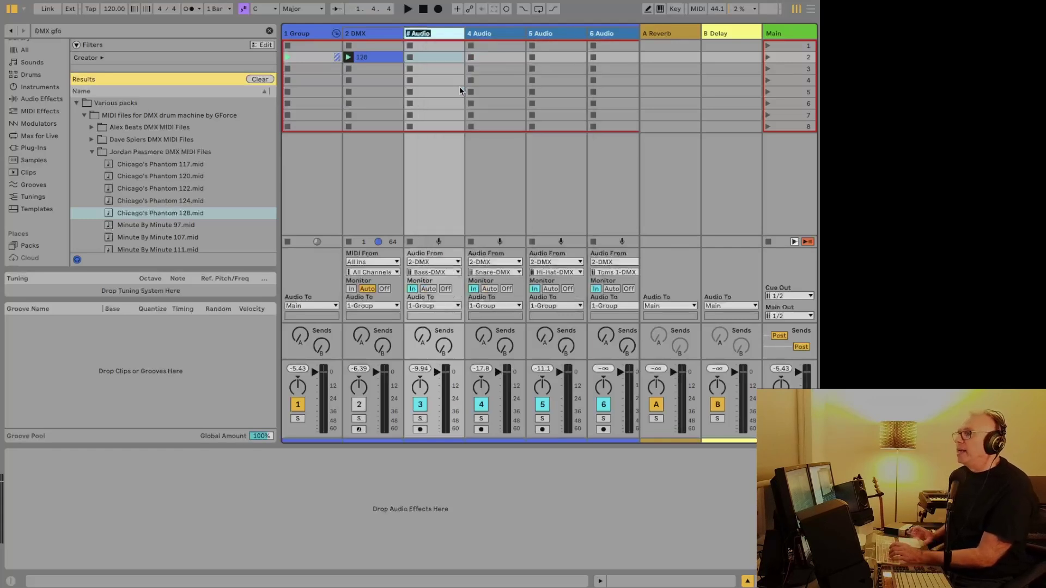
{"action": "key", "text": "BackSpace"}
{"action": "type", "text": "kic"}
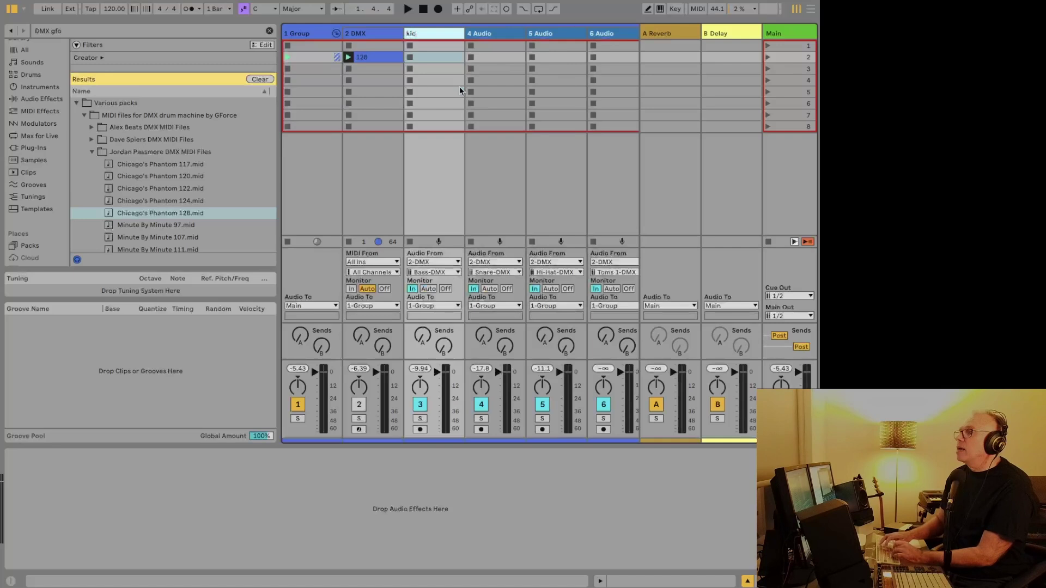
{"action": "type", "text": "k"}
{"action": "key", "text": "Tab"}
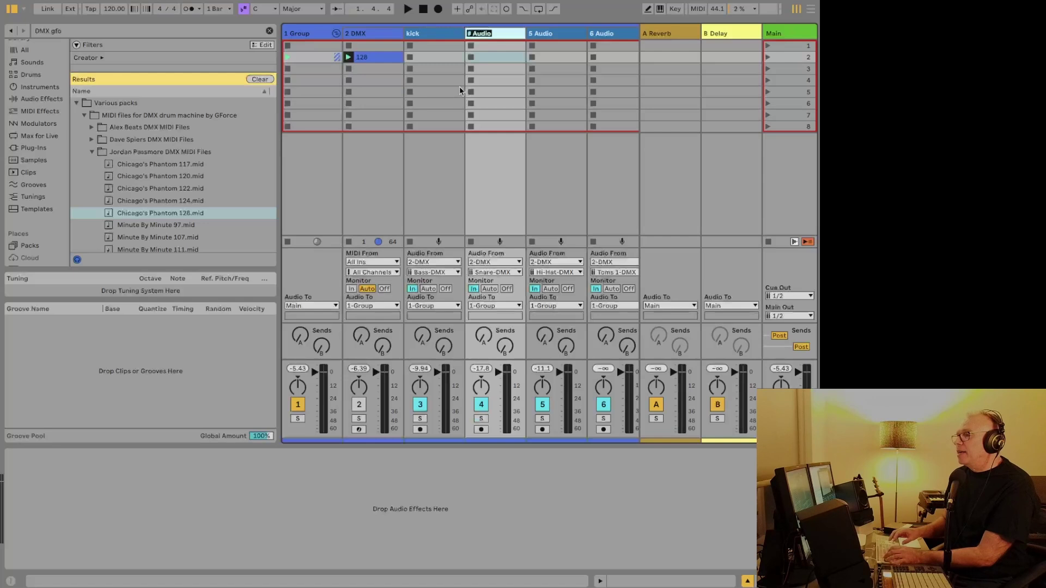
{"action": "type", "text": "snare"}
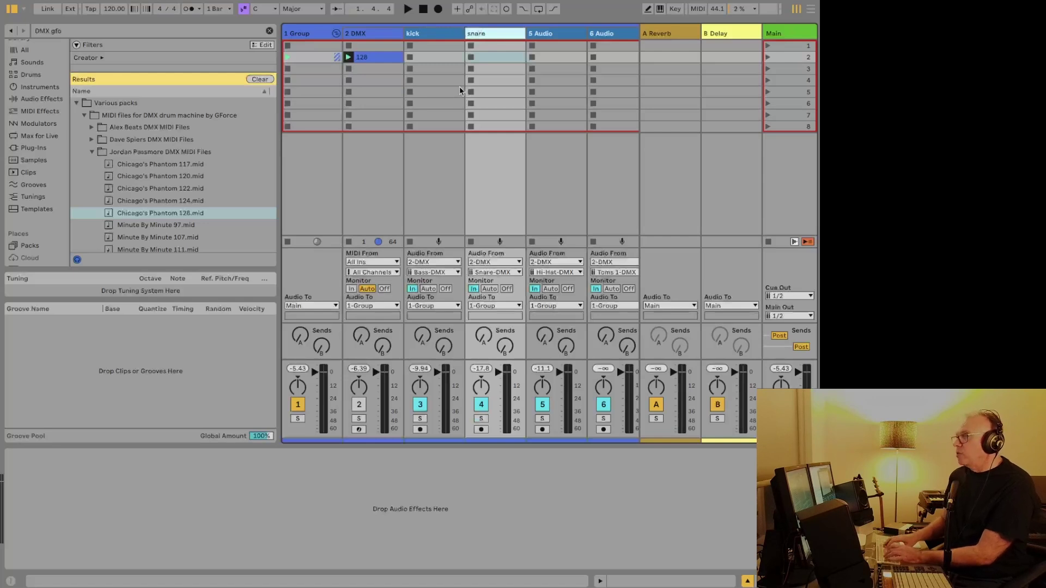
{"action": "key", "text": "Tab"}
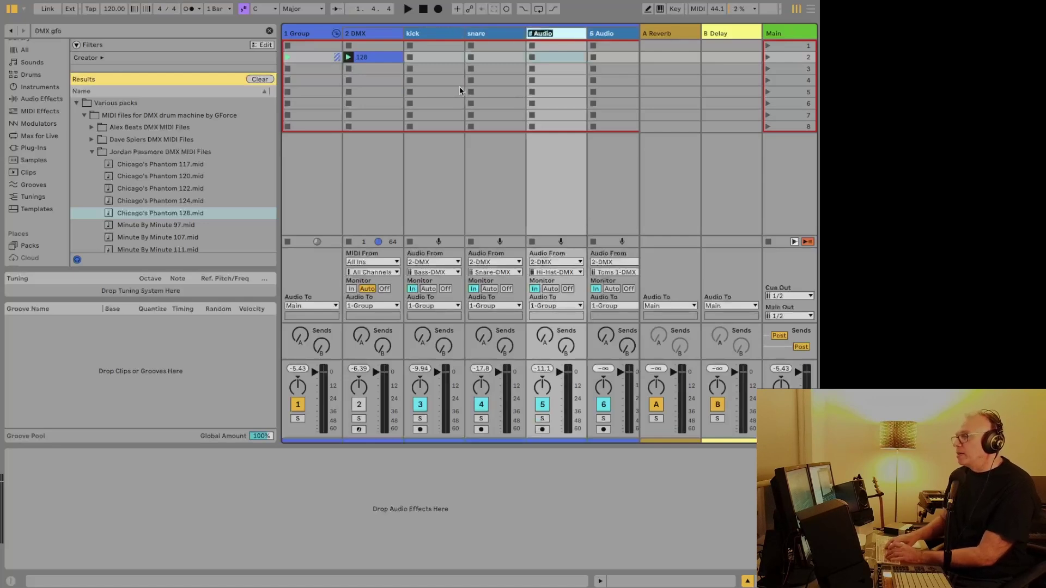
{"action": "type", "text": "hihat"}
{"action": "key", "text": "Tab"}
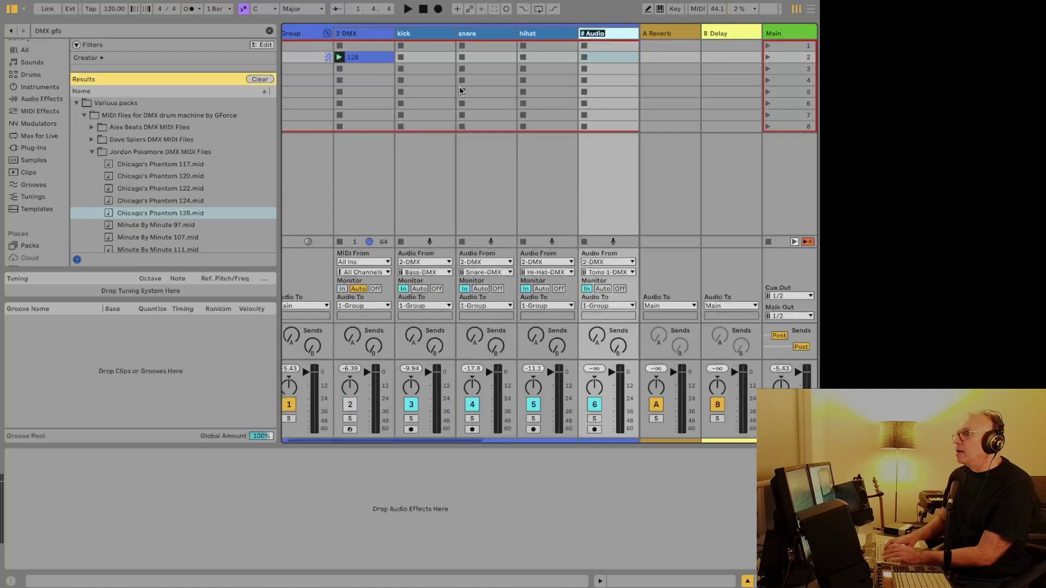
{"action": "type", "text": "toms"}
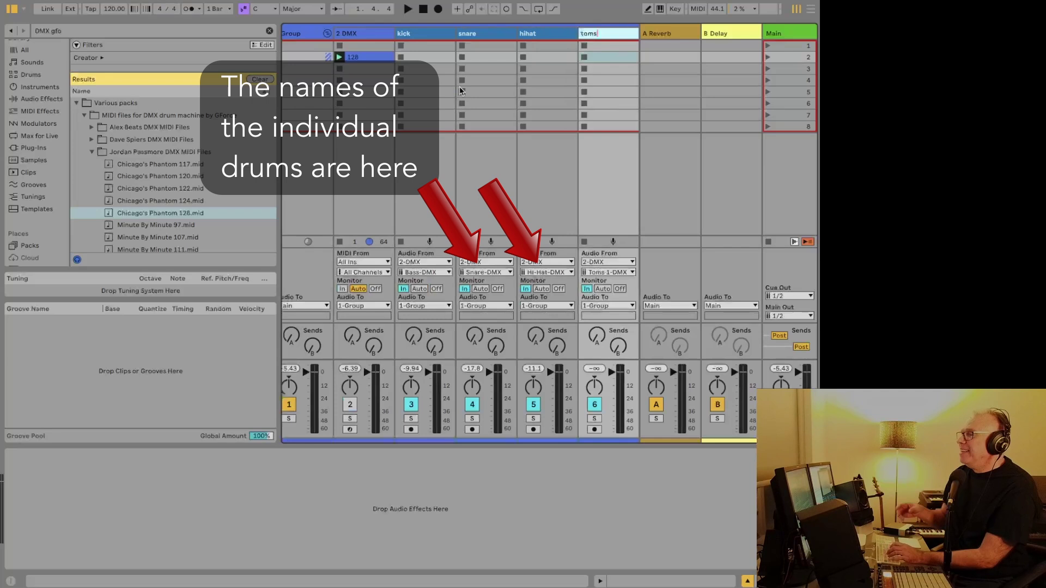
{"action": "key", "text": "Return"}
Step: Add three new audio tracks named toms 2, cymbal and perc
{"action": "key", "text": "ctrl+t"}
{"action": "key", "text": "ctrl+r"}
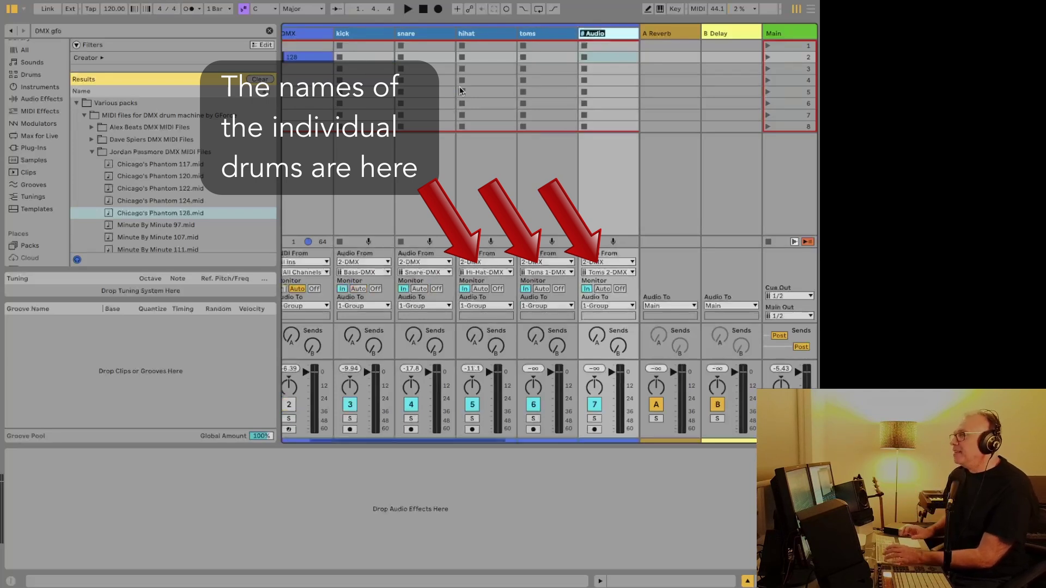
{"action": "type", "text": "t"}
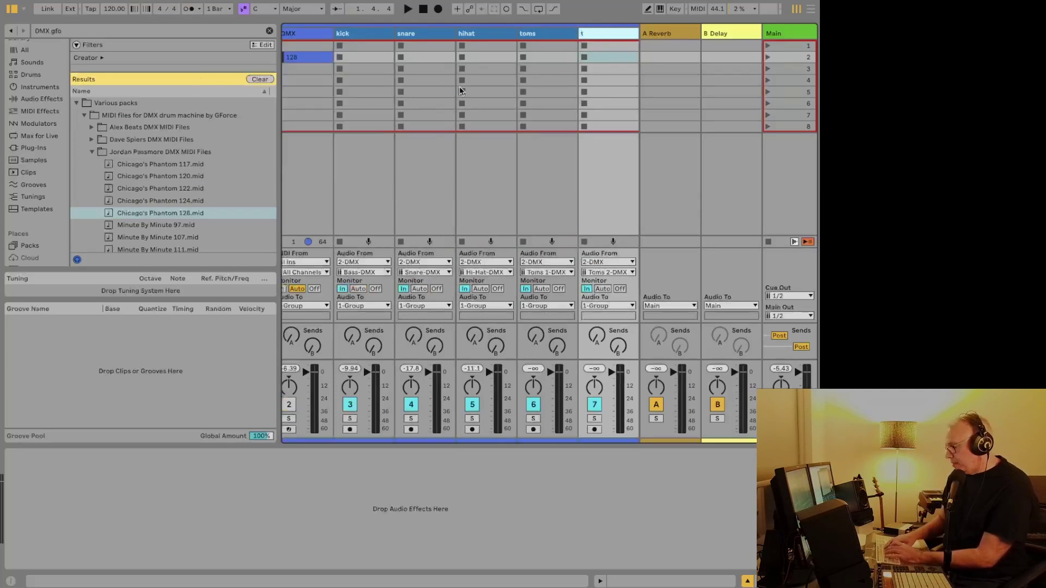
{"action": "type", "text": "oms 2"}
{"action": "key", "text": "Return"}
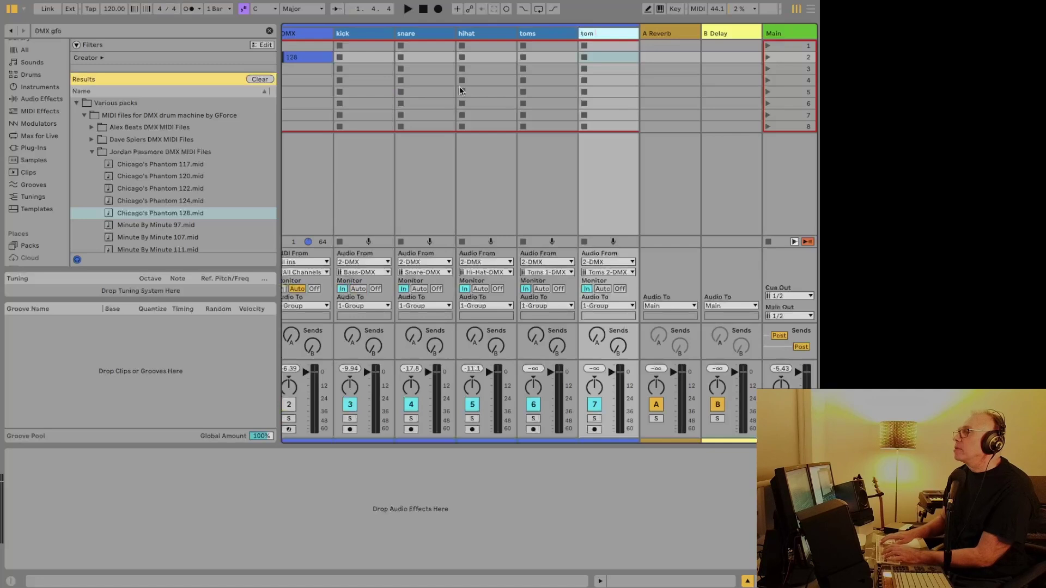
{"action": "key", "text": "ctrl+t"}
{"action": "key", "text": "ctrl+r"}
{"action": "type", "text": "cymbal"}
{"action": "key", "text": "Return"}
{"action": "key", "text": "ctrl+t"}
{"action": "key", "text": "ctrl+r"}
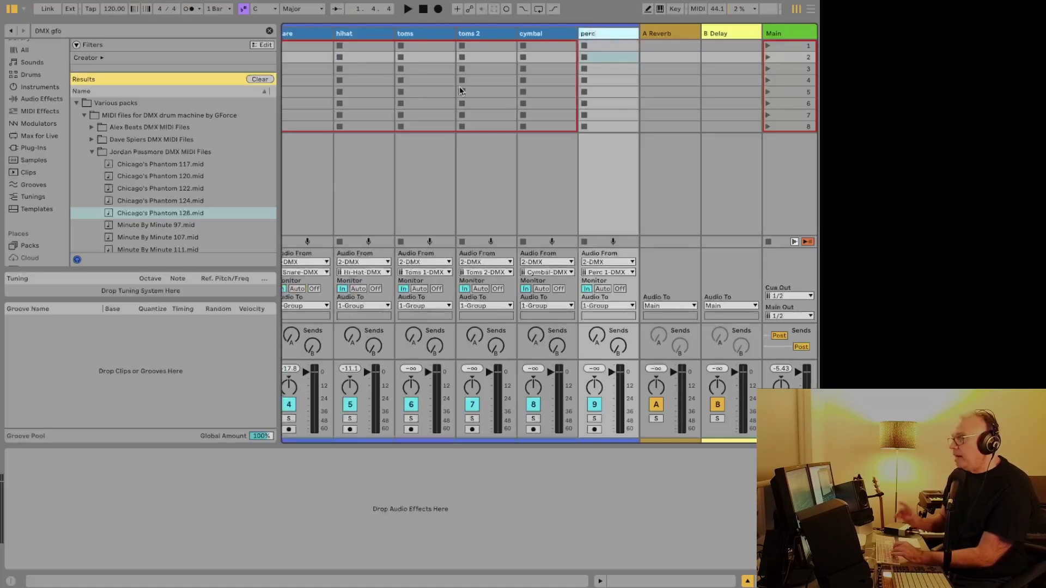
{"action": "type", "text": "perc"}
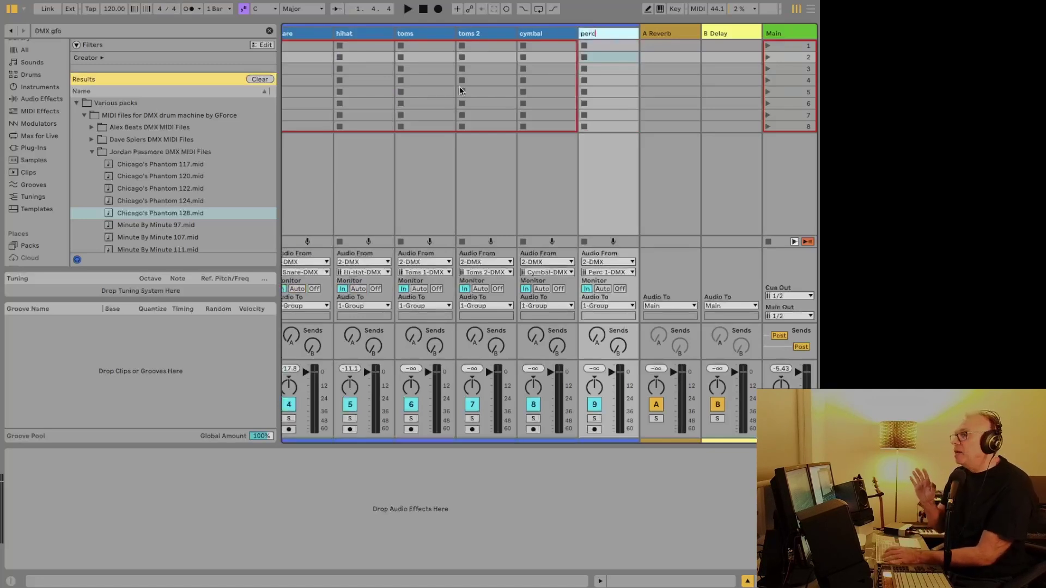
{"action": "key", "text": "Return"}
Step: Add three more audio tracks named perc, delay and reverb
{"action": "key", "text": "ctrl+t"}
{"action": "key", "text": "ctrl+r"}
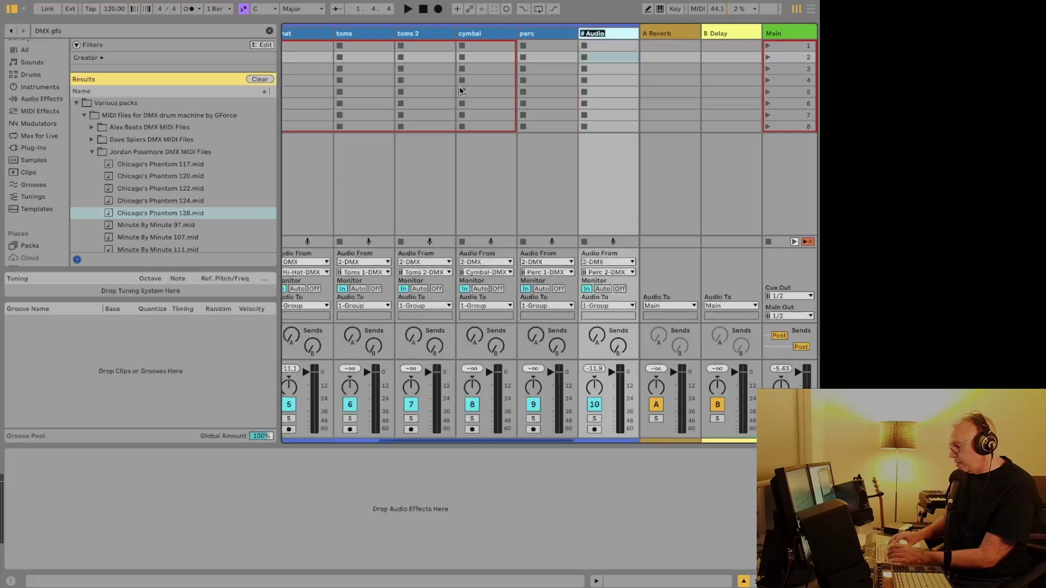
{"action": "type", "text": "per"}
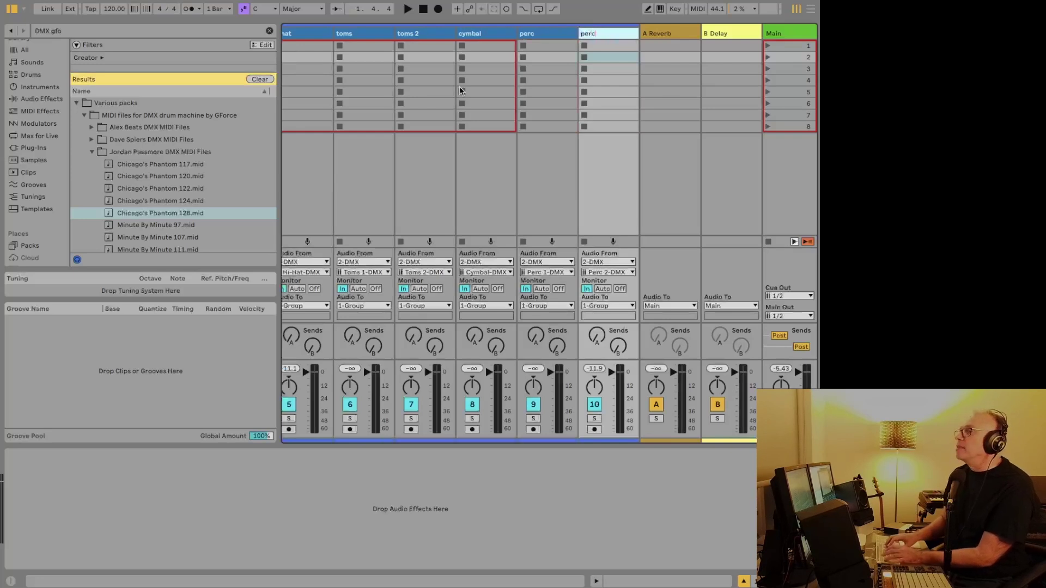
{"action": "type", "text": "c"}
{"action": "key", "text": "Return"}
{"action": "key", "text": "ctrl+t"}
{"action": "key", "text": "ctrl+r"}
{"action": "type", "text": "delay"}
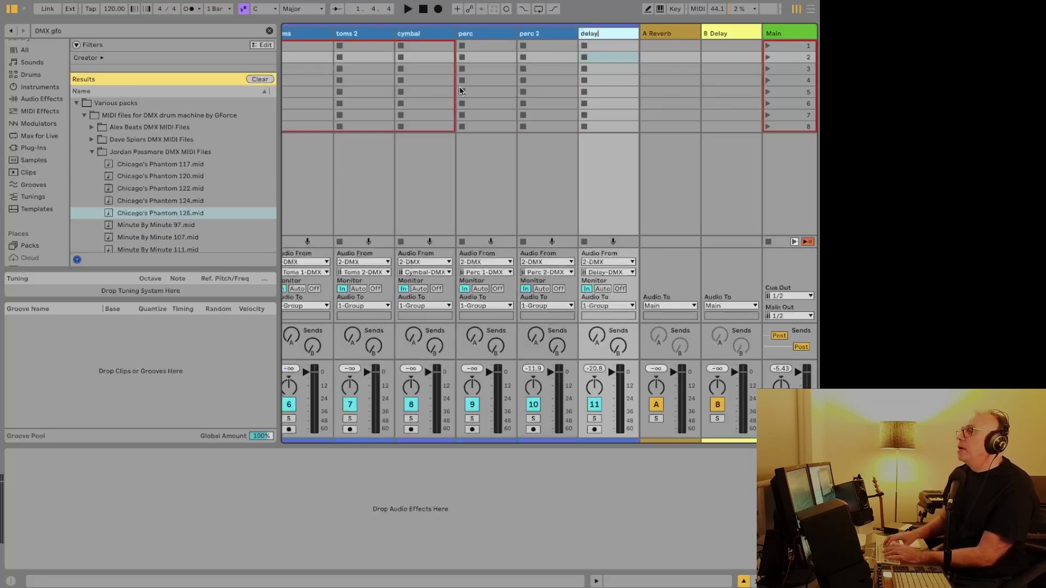
{"action": "key", "text": "Return"}
{"action": "key", "text": "ctrl+t"}
{"action": "key", "text": "ctrl+r"}
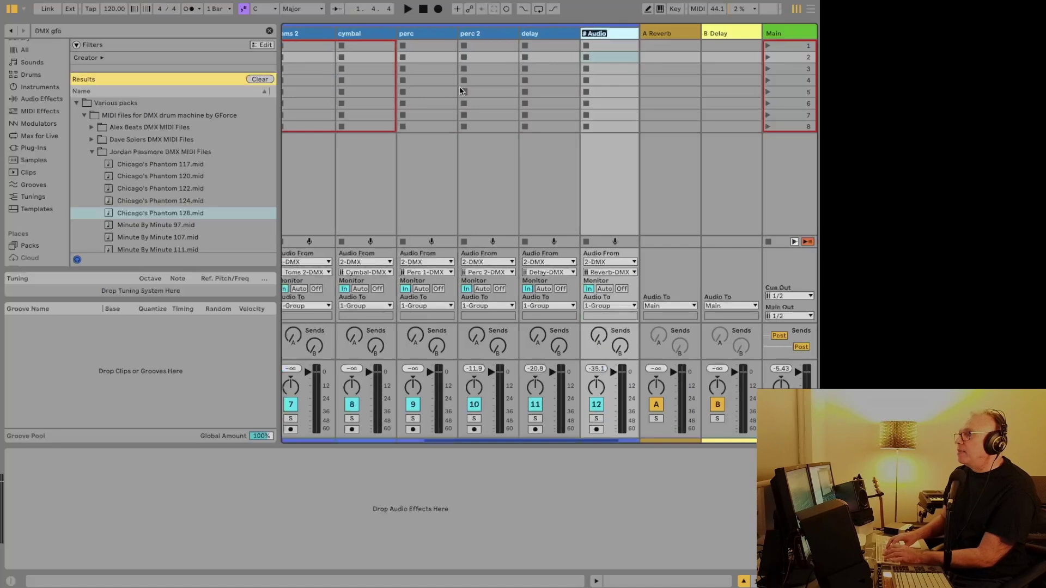
{"action": "type", "text": "rever"}
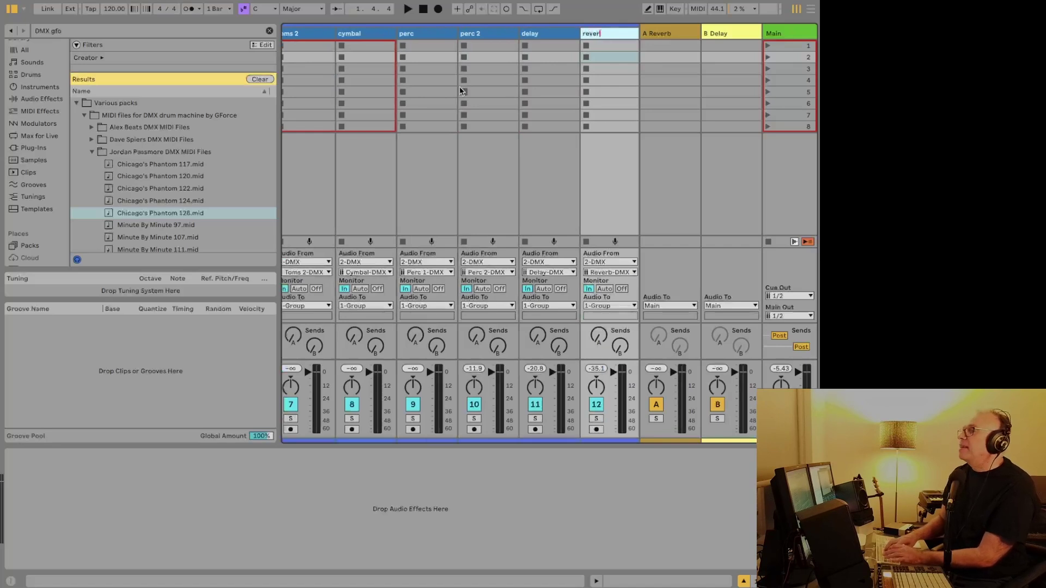
{"action": "type", "text": "b"}
{"action": "key", "text": "Return"}
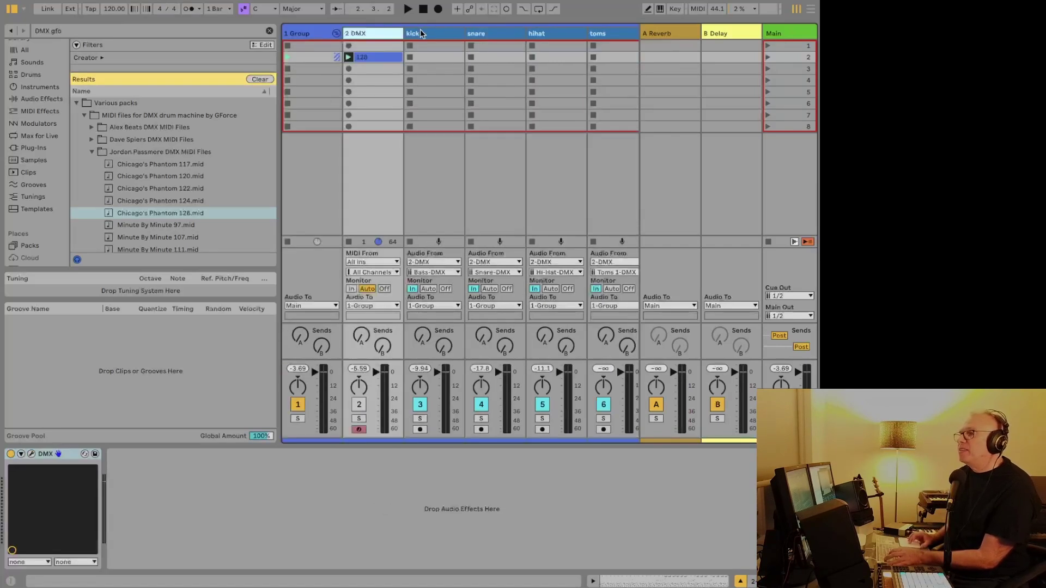
Step: Load EQ Eight on the soloed kick track and boost around 58.2 Hz by 6.92 dB during playback
{"action": "left_click", "coordinate": [420, 33]}
{"action": "left_click", "coordinate": [274, 468]}
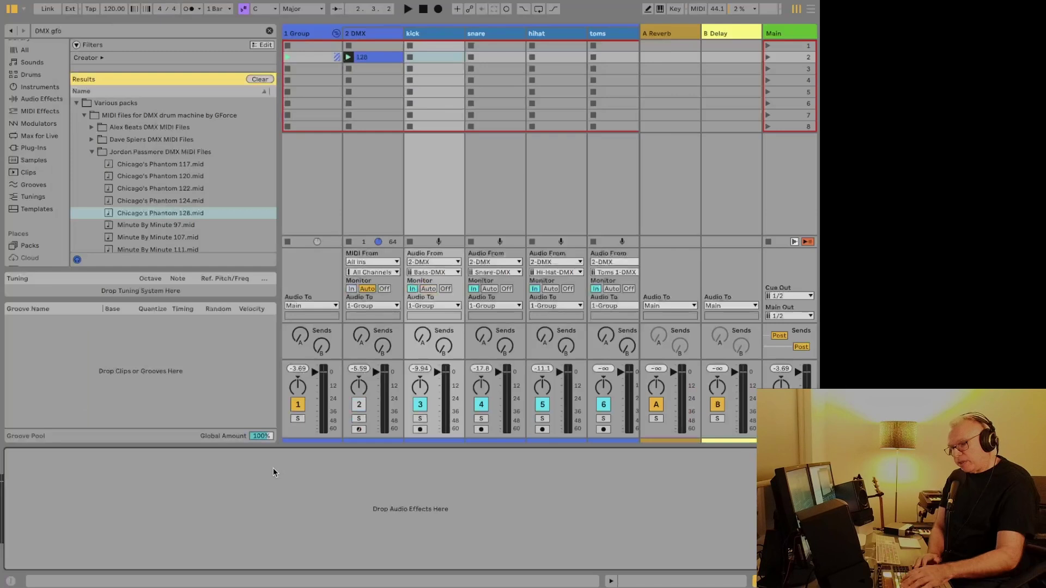
{"action": "key", "text": "q"}
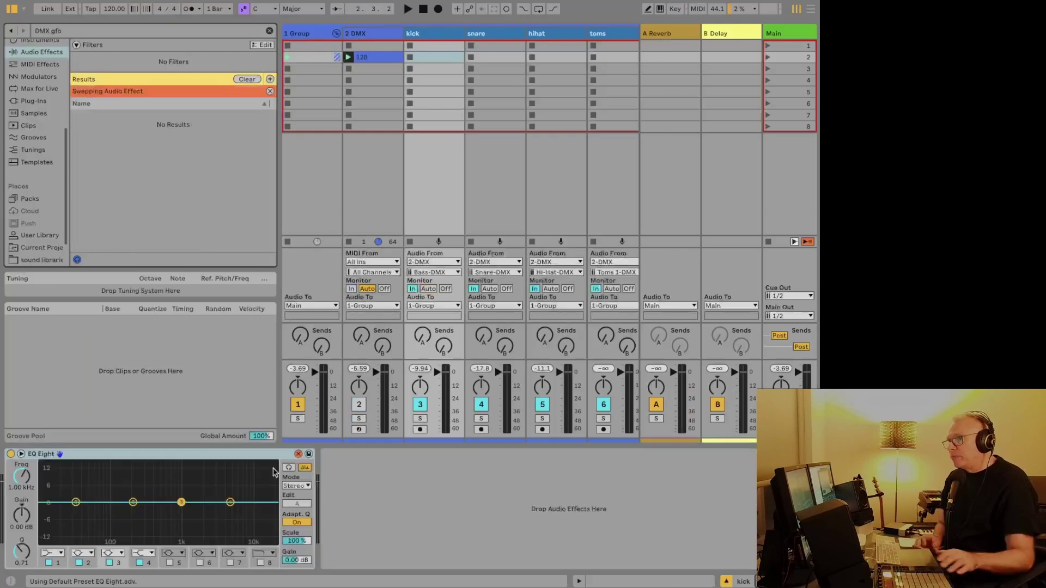
{"action": "key", "text": "space"}
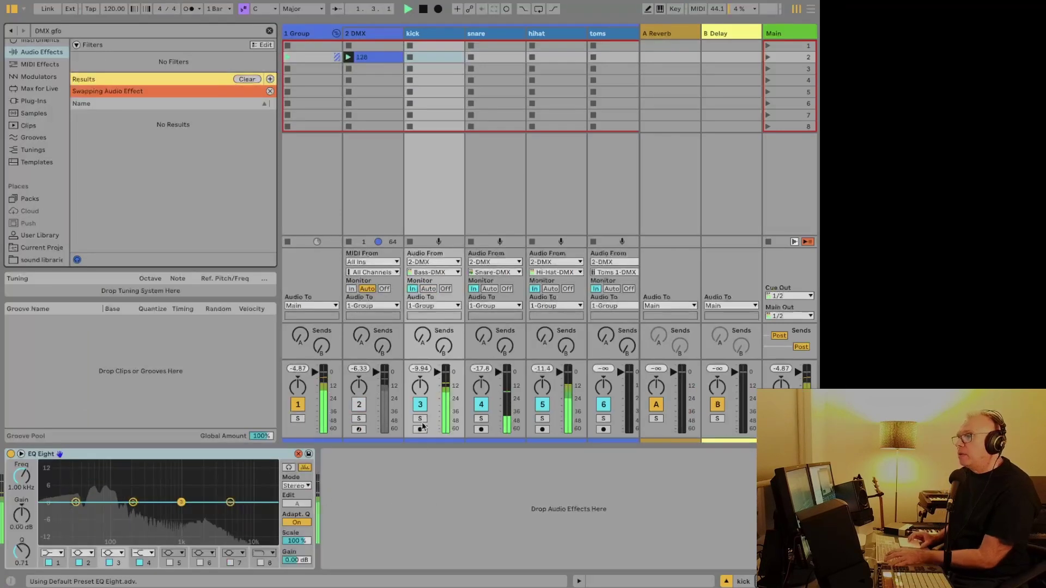
{"action": "key", "text": "q"}
{"action": "key", "text": "s"}
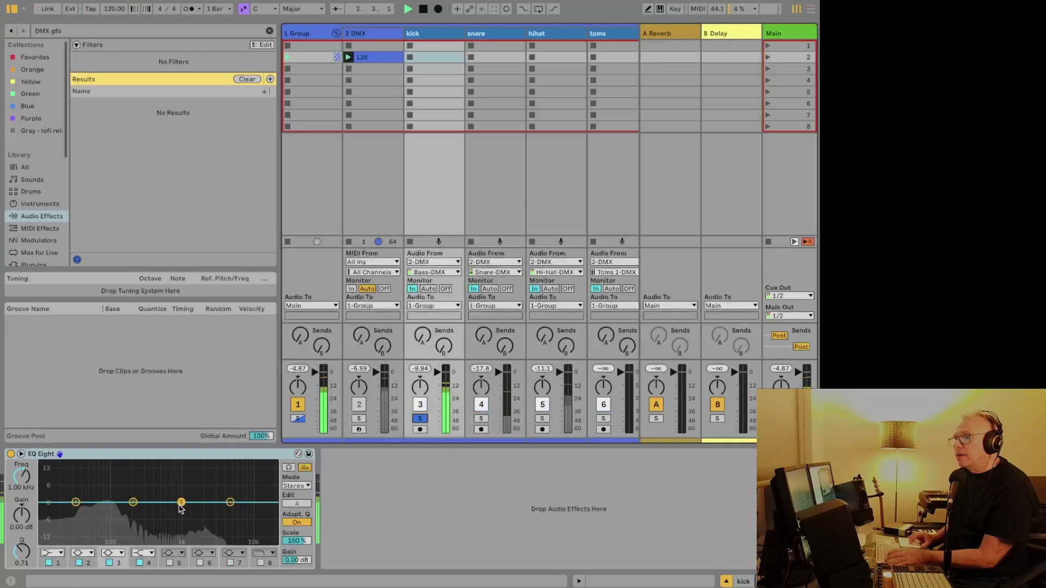
{"action": "left_click_drag", "start_coordinate": [133, 502], "coordinate": [94, 485]}
{"action": "key", "text": "space"}
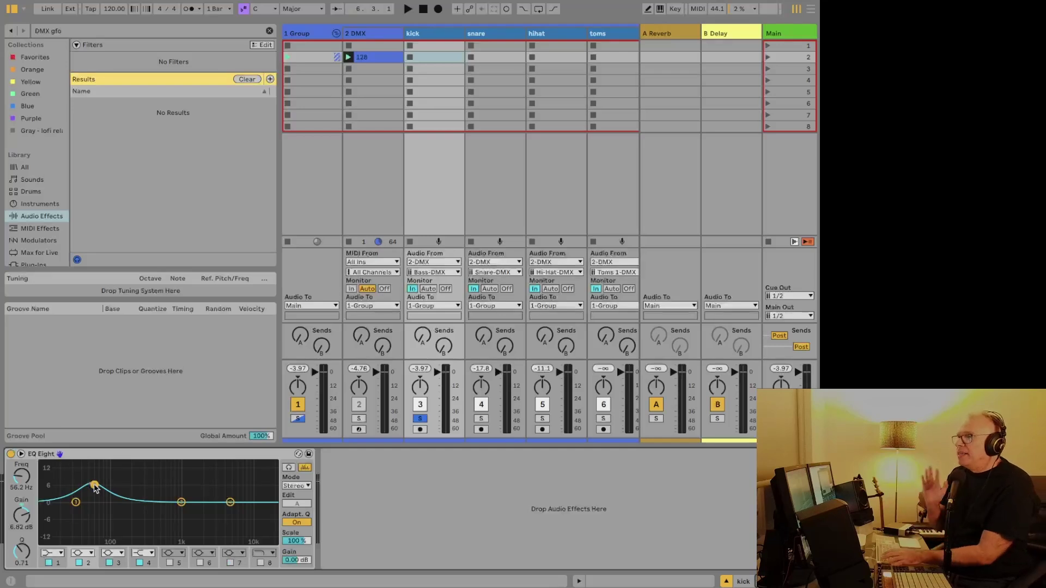
Step: Rename the group 'DMX multi out' and save it to the User Library as DMX multi output.als
{"action": "left_click", "coordinate": [346, 33]}
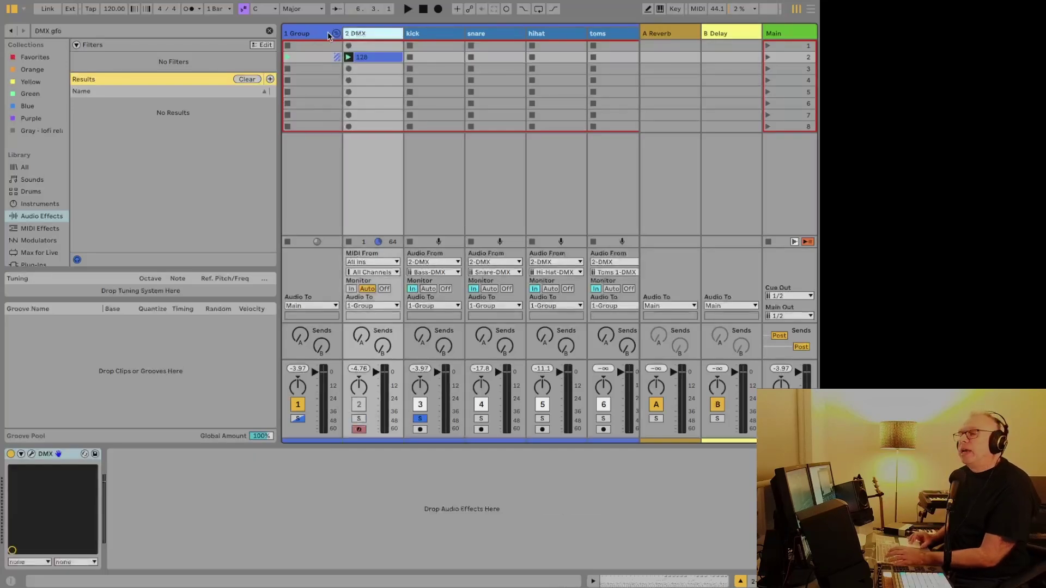
{"action": "left_click", "coordinate": [293, 34]}
{"action": "right_click", "coordinate": [293, 34]}
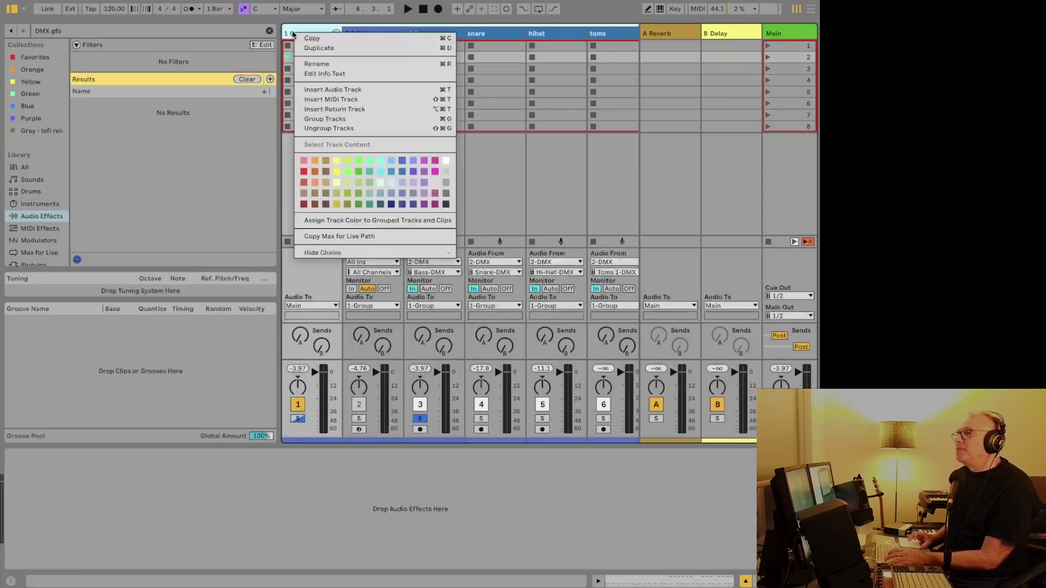
{"action": "left_click", "coordinate": [318, 64]}
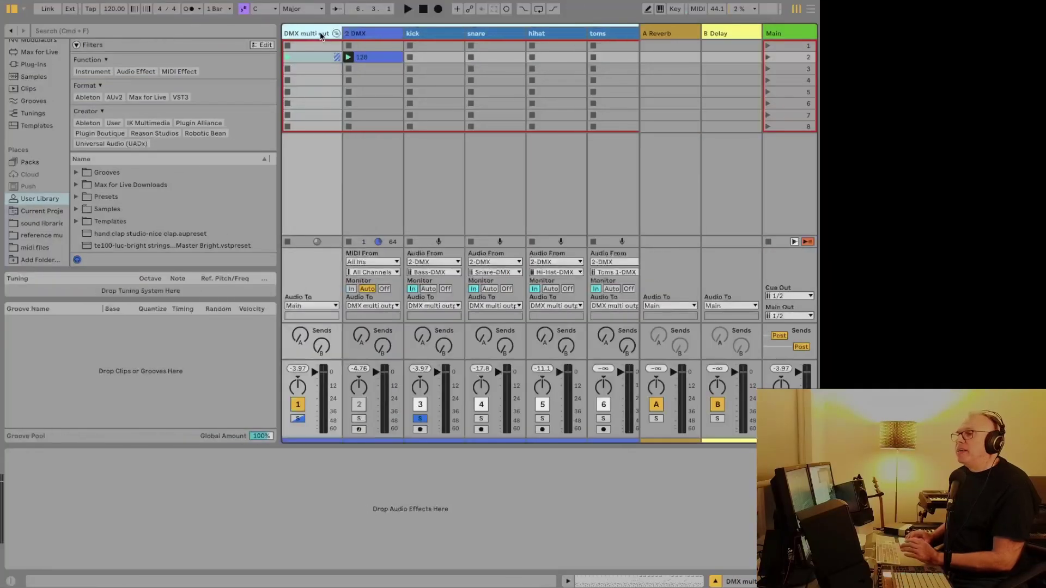
{"action": "left_click_drag", "start_coordinate": [321, 36], "coordinate": [238, 168]}
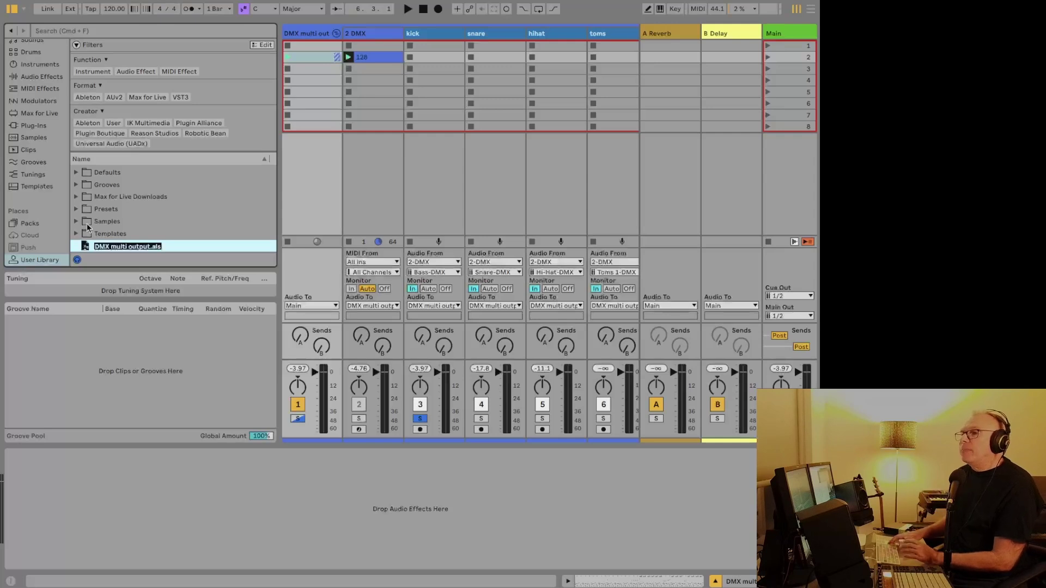
{"action": "key", "text": "Return"}
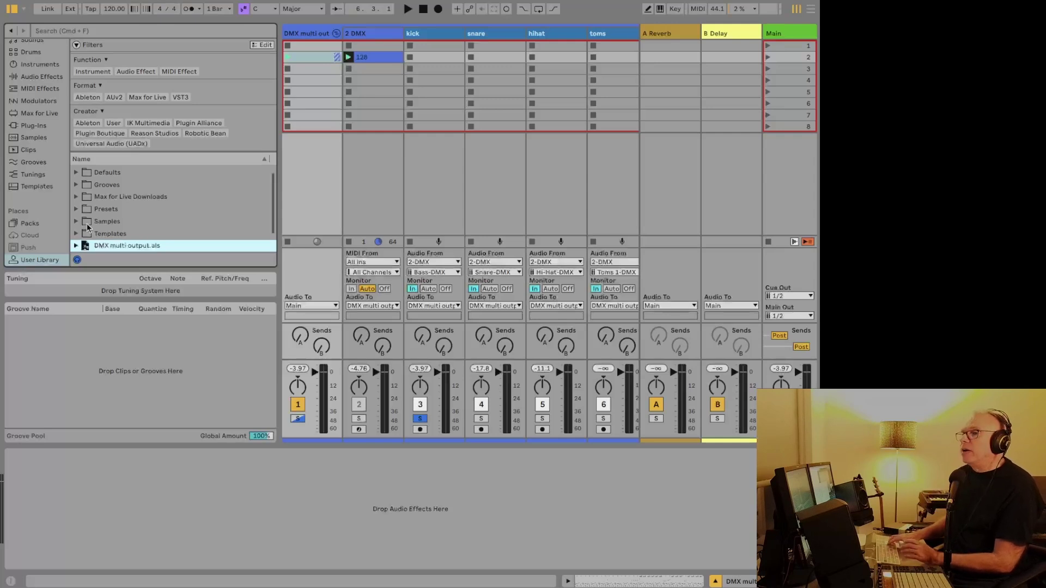
Step: In a new Live Set with the DMX multi out group, select 16 DMX and launch clip 128
{"action": "left_click", "coordinate": [55, 1]}
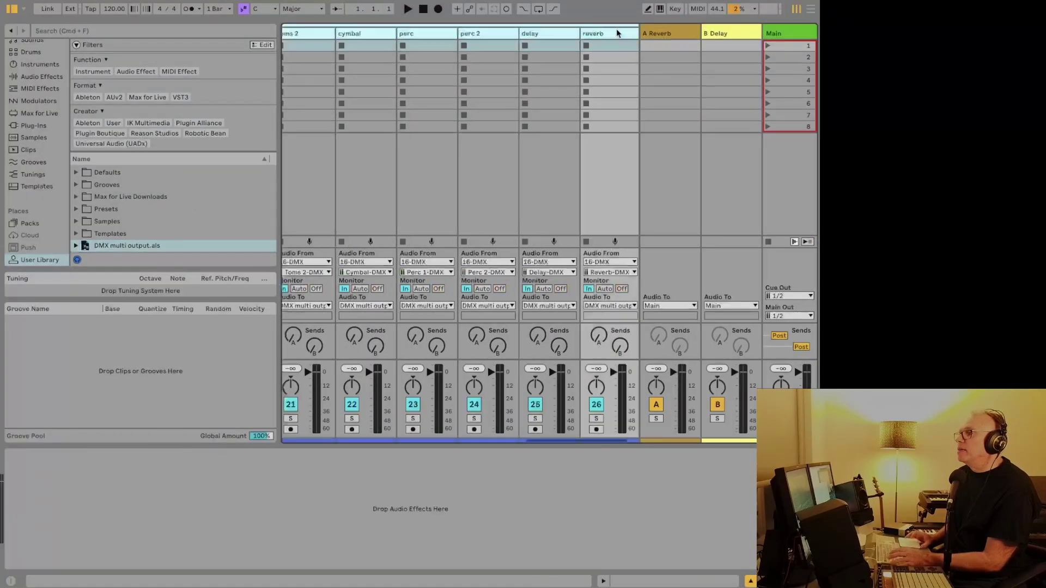
{"action": "scroll", "coordinate": [382, 101], "scroll_direction": "left", "scroll_amount": 10}
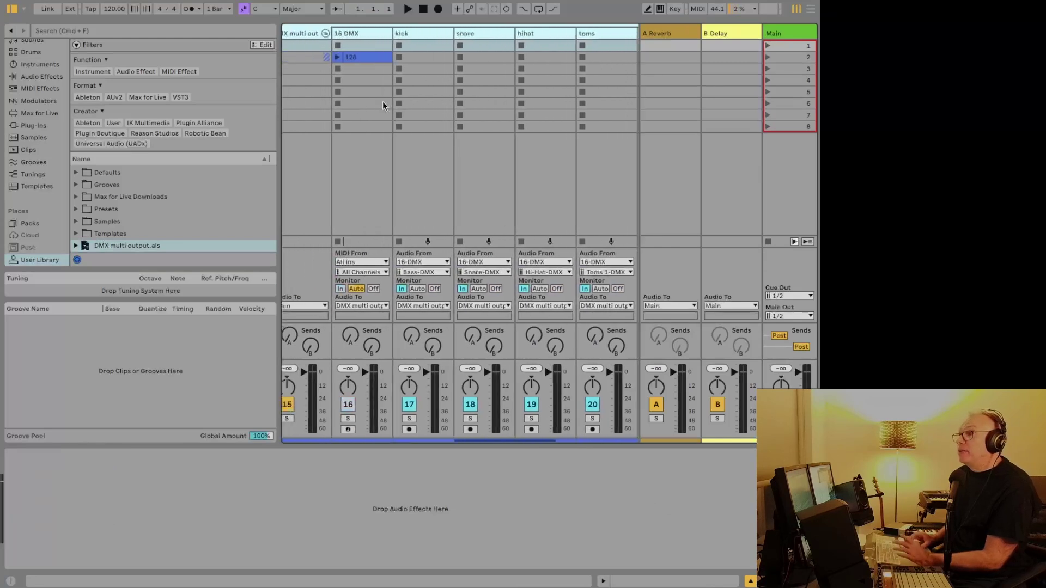
{"action": "left_click", "coordinate": [380, 31]}
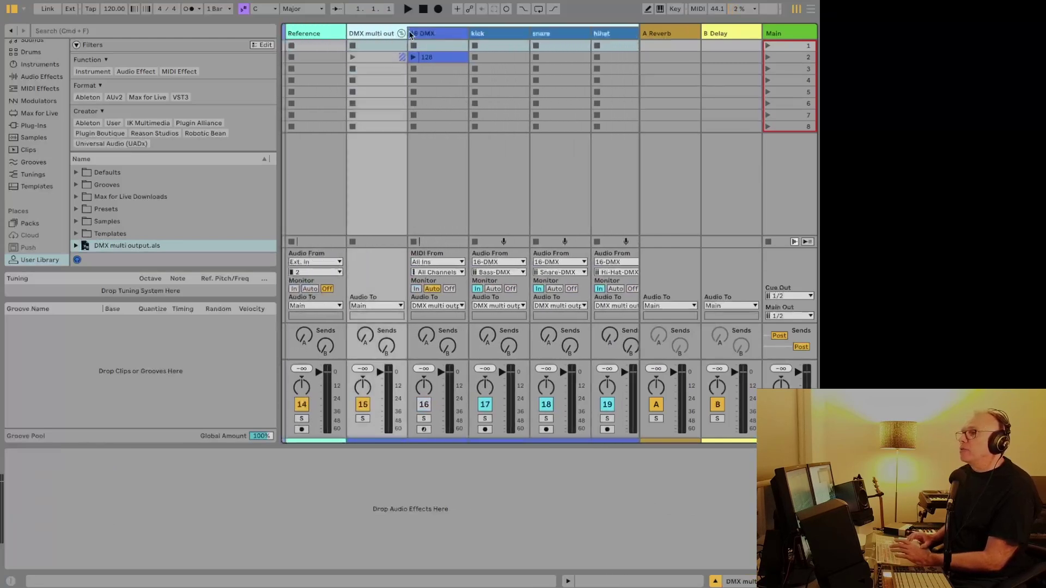
{"action": "left_click", "coordinate": [429, 31]}
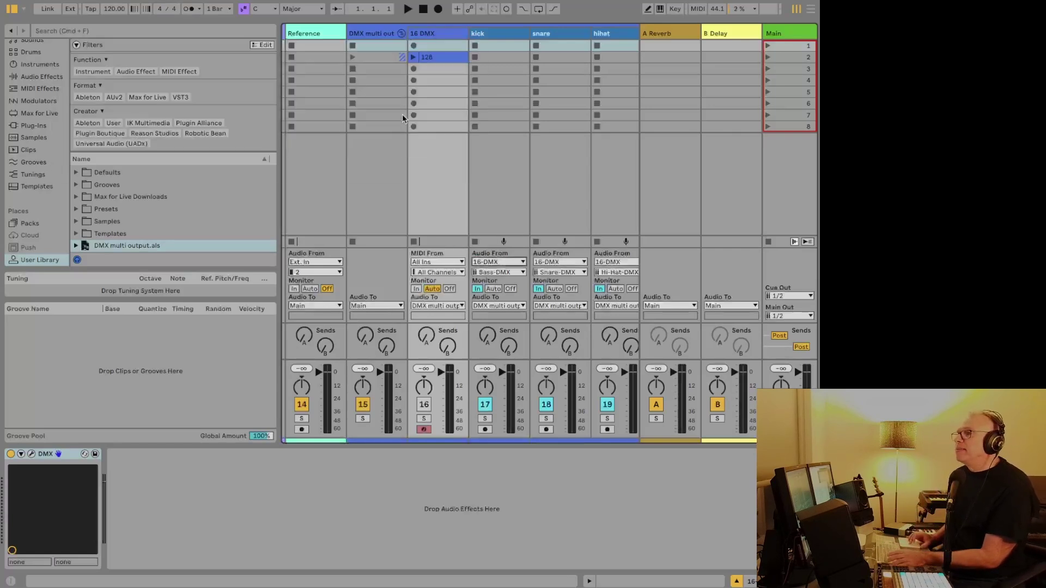
{"action": "left_click", "coordinate": [415, 57]}
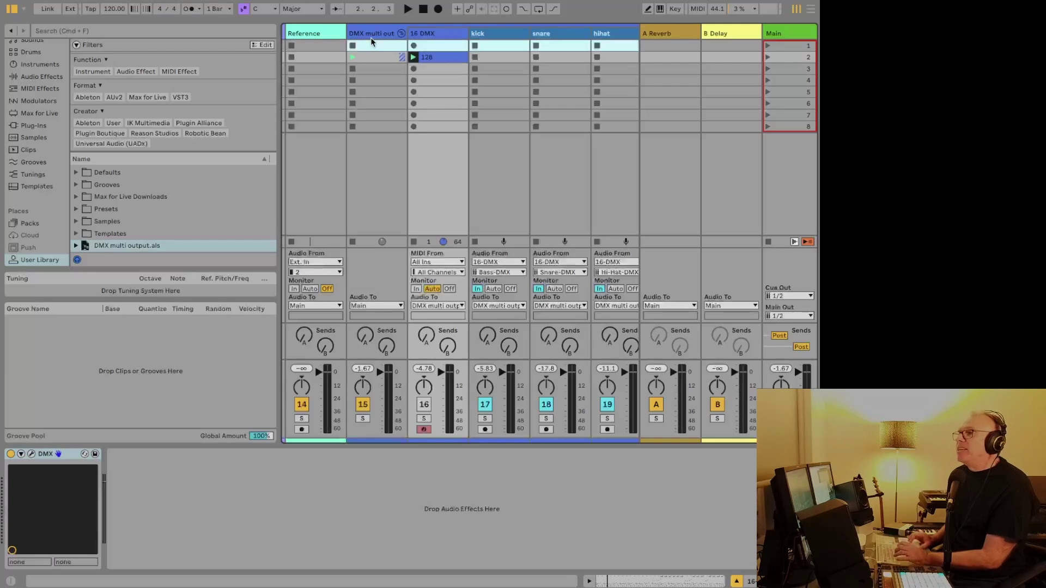
Step: Select the imported kick track to show its EQ Eight low-end boost
{"action": "left_click", "coordinate": [375, 40]}
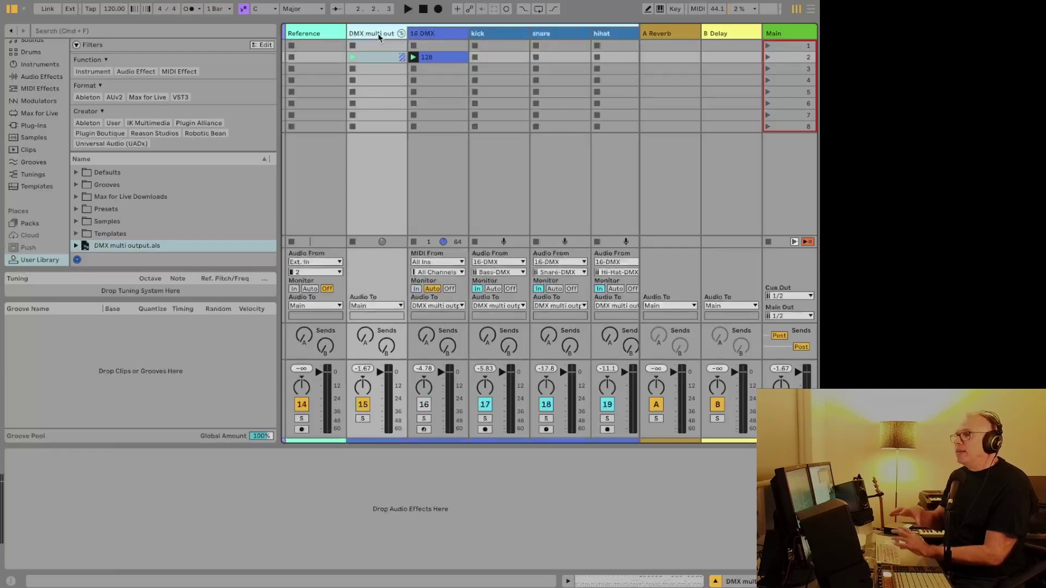
{"action": "key", "text": "Down"}
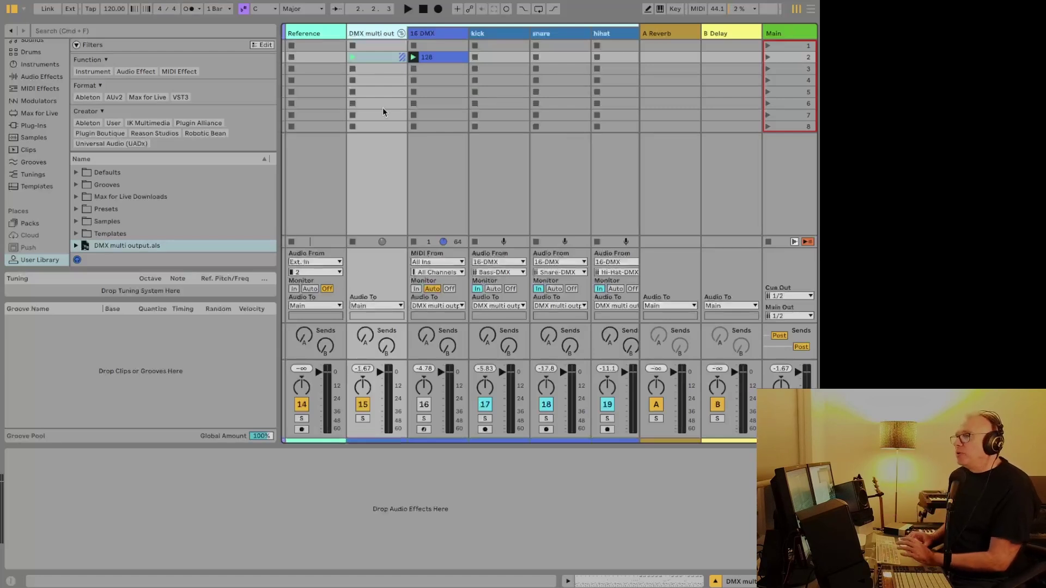
{"action": "left_click", "coordinate": [486, 34]}
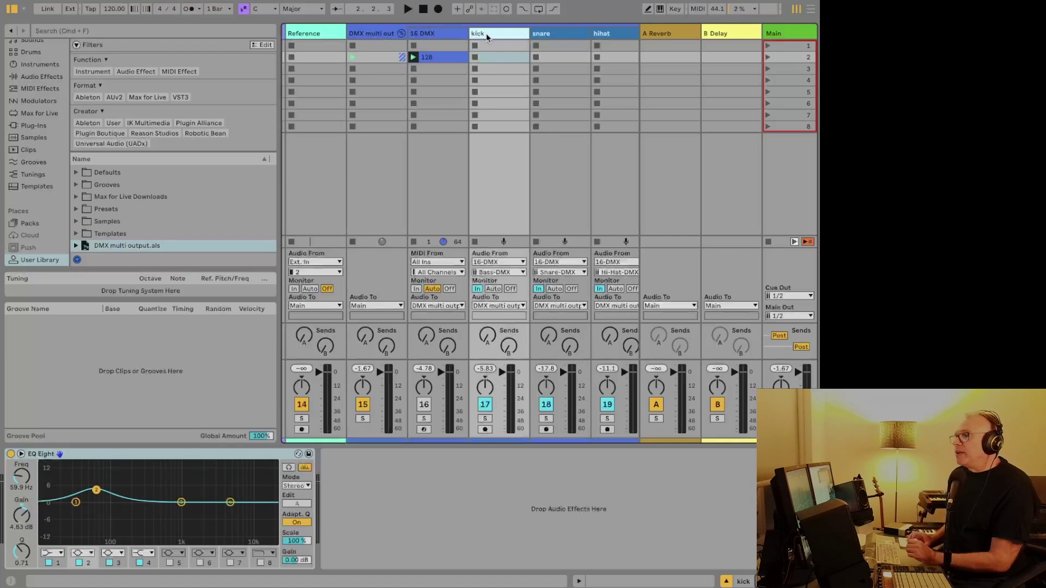